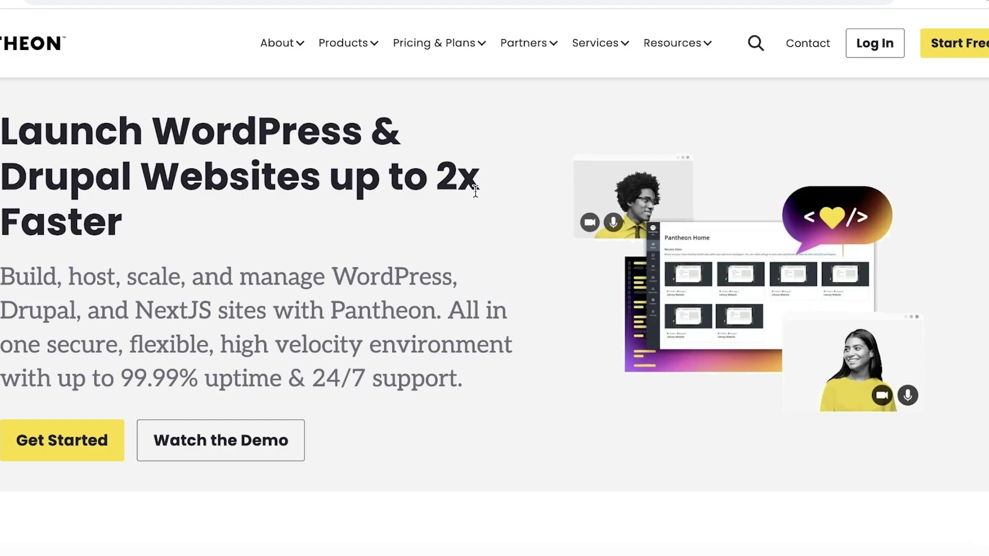
- Look over the Pantheon homepage and open the form for creating a free account
{"action": "scroll", "coordinate": [471, 193], "scroll_direction": "down", "scroll_amount": 8}
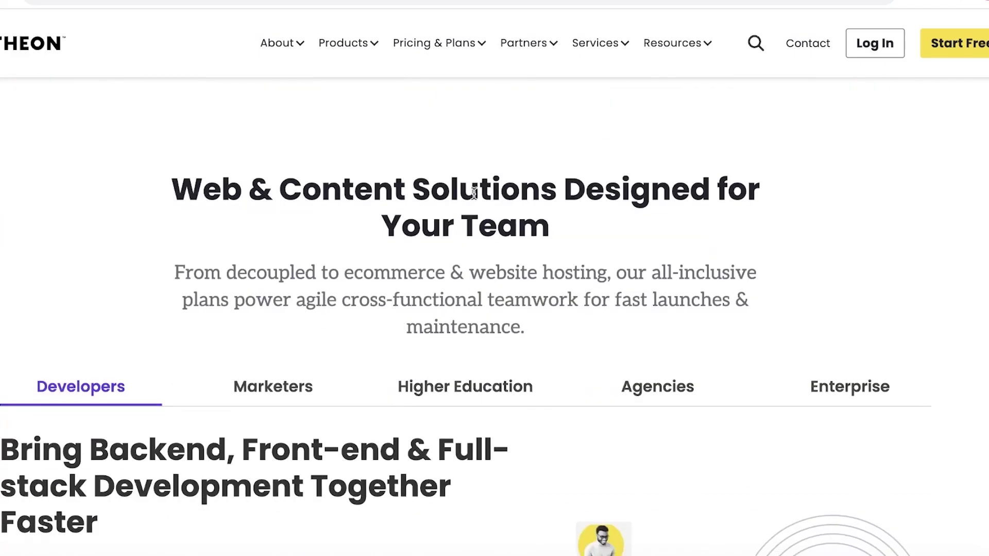
{"action": "scroll", "coordinate": [472, 192], "scroll_direction": "up", "scroll_amount": 8}
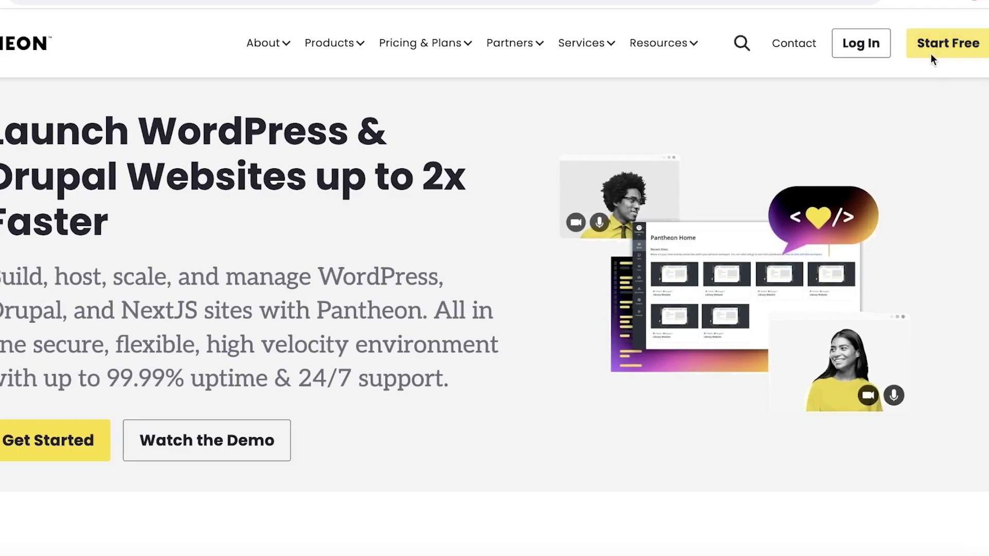
{"action": "left_click", "coordinate": [933, 59]}
{"action": "scroll", "coordinate": [597, 150], "scroll_direction": "down", "scroll_amount": 2}
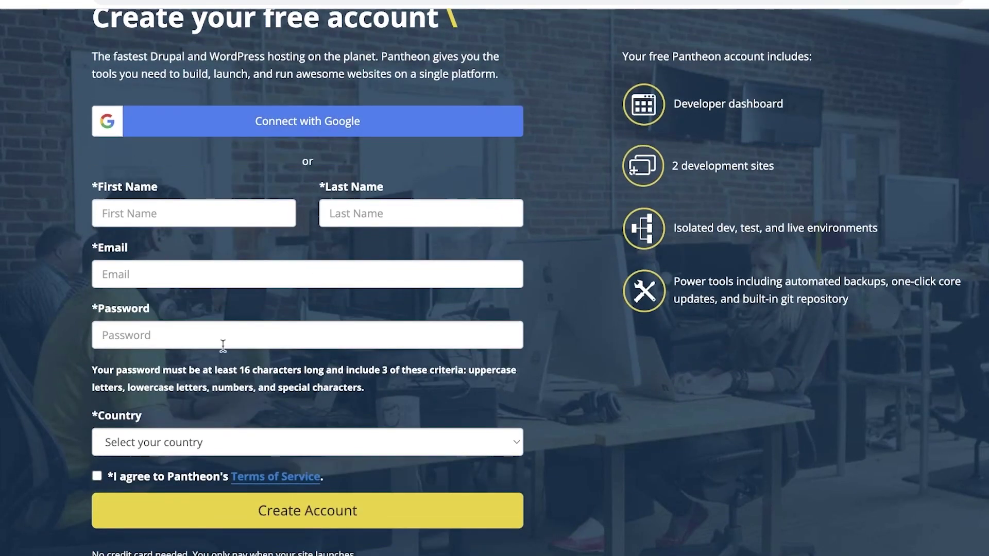
{"action": "scroll", "coordinate": [23, 42], "scroll_direction": "up", "scroll_amount": 2}
{"action": "left_click", "coordinate": [23, 43]}
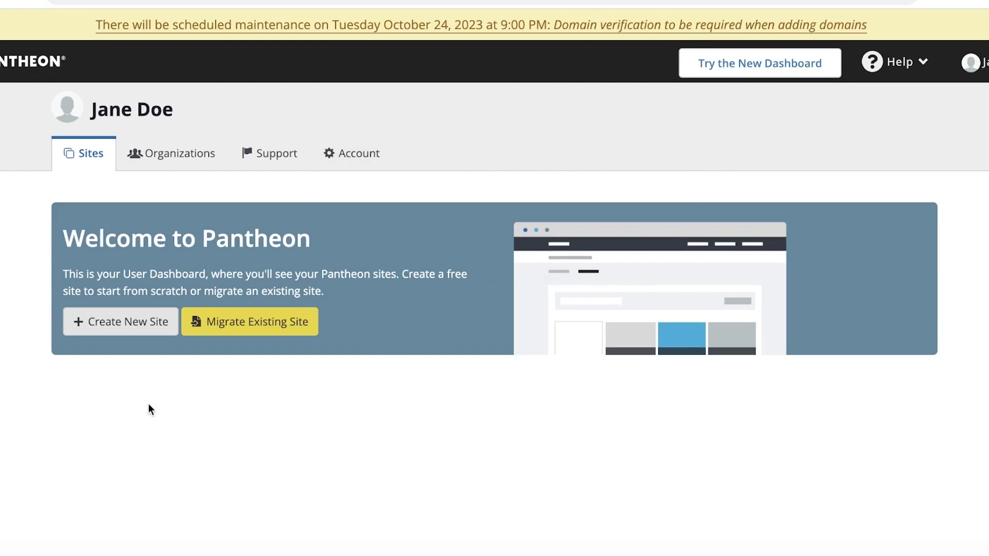
- Start a new Pantheon site and try to name it Aura
{"action": "left_click", "coordinate": [115, 330]}
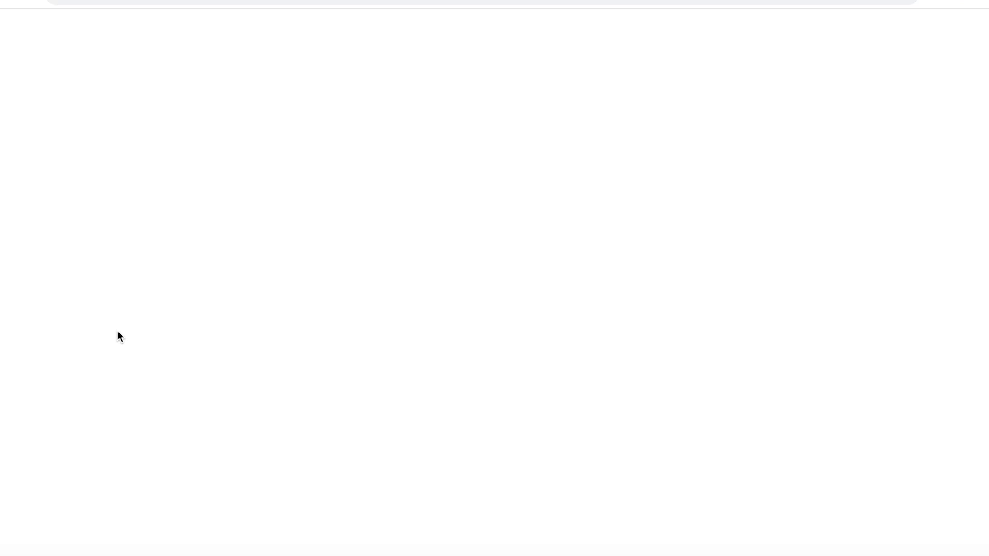
{"action": "left_click", "coordinate": [455, 201]}
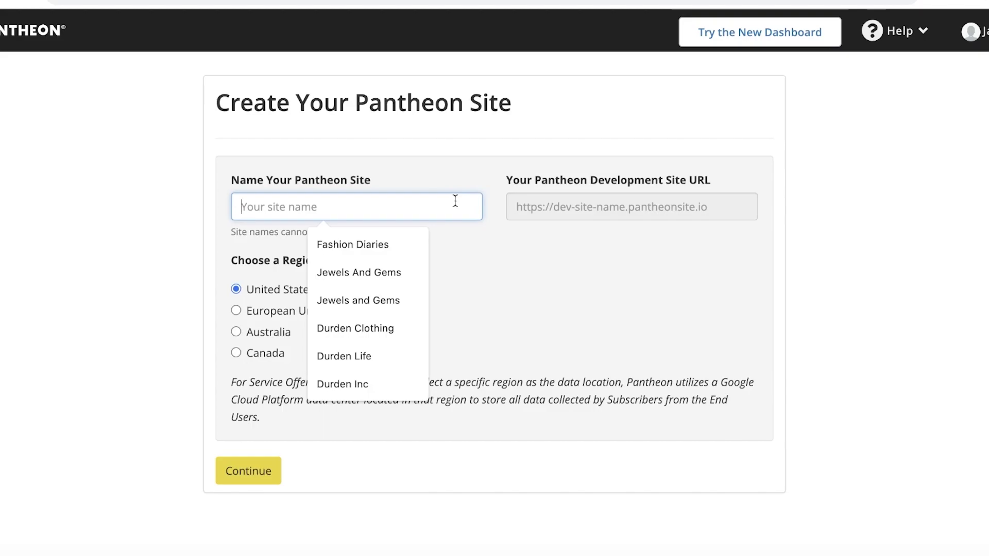
{"action": "type", "text": "A"}
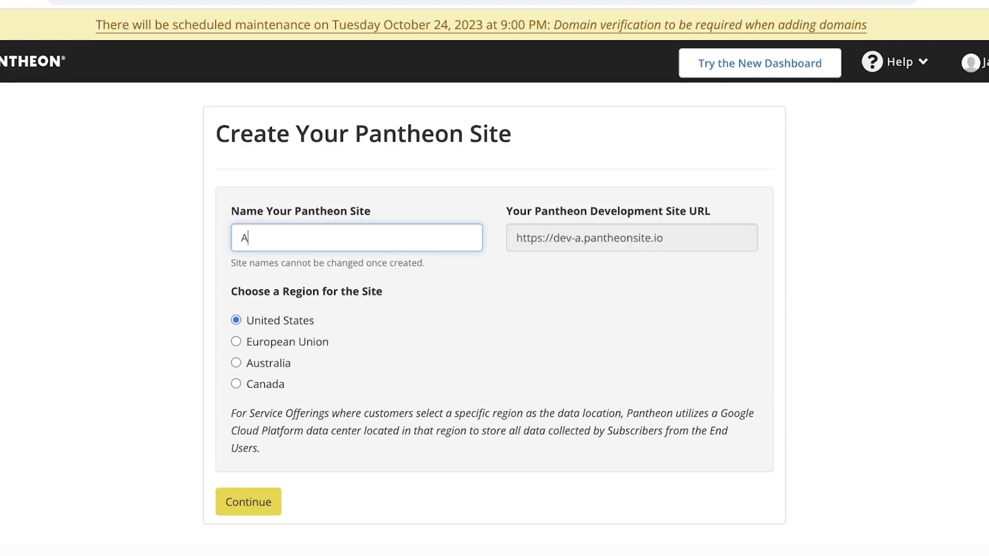
{"action": "type", "text": "ura"}
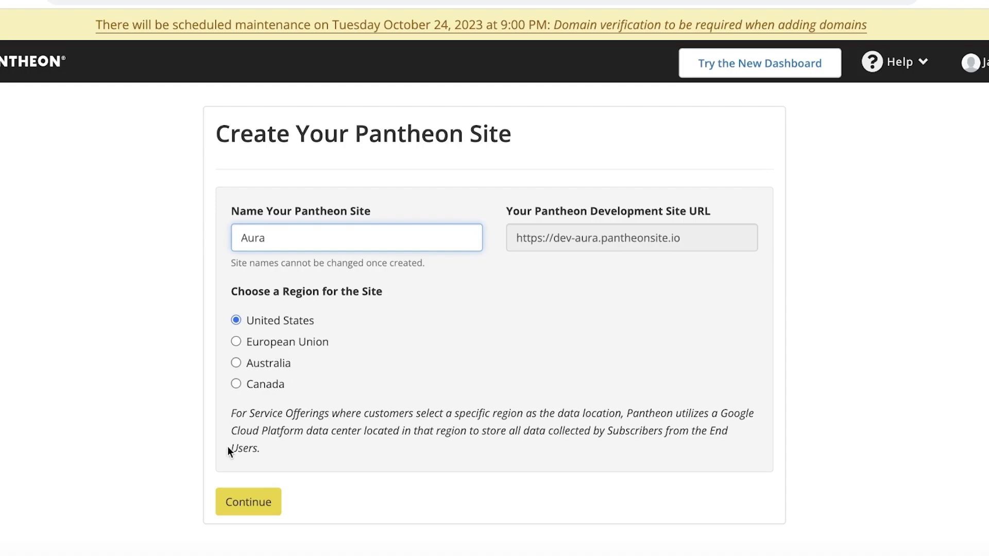
{"action": "left_click", "coordinate": [248, 507]}
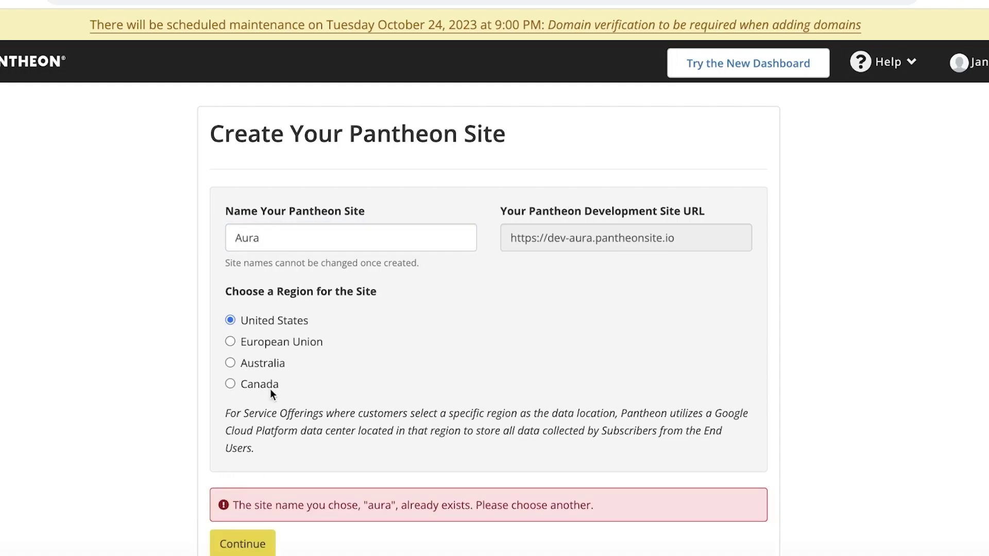
- Extend the site name to Aura Viv and submit it
{"action": "left_click", "coordinate": [320, 235]}
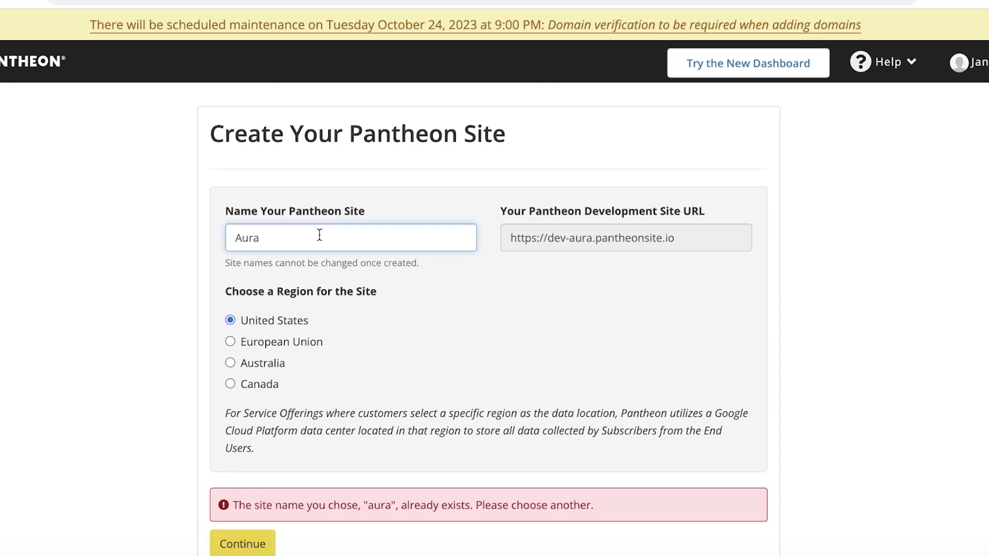
{"action": "type", "text": "Viv"}
{"action": "left_click", "coordinate": [227, 531]}
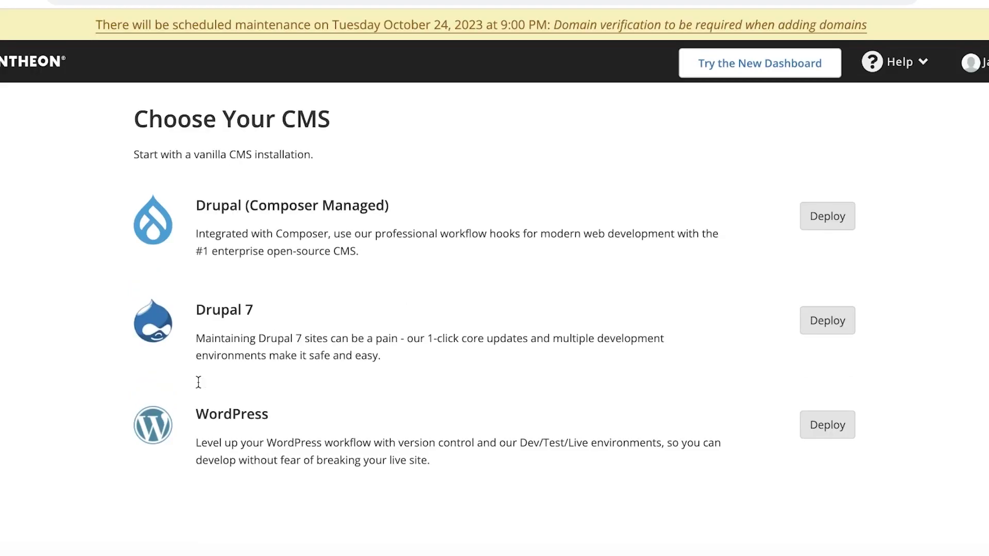
- Deploy WordPress on the new site and open the development site's admin from its dashboard
{"action": "left_click", "coordinate": [844, 432]}
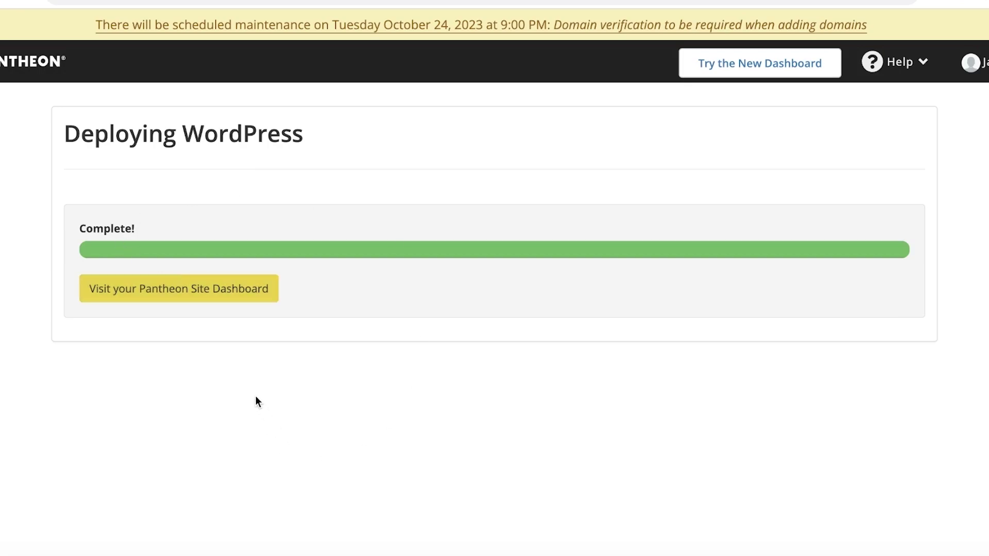
{"action": "left_click", "coordinate": [215, 304]}
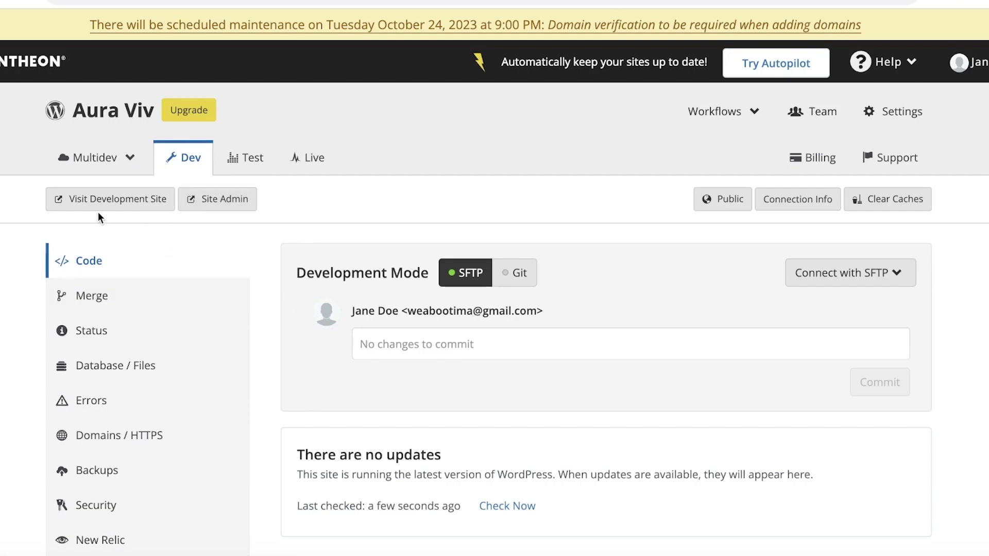
{"action": "left_click", "coordinate": [248, 205]}
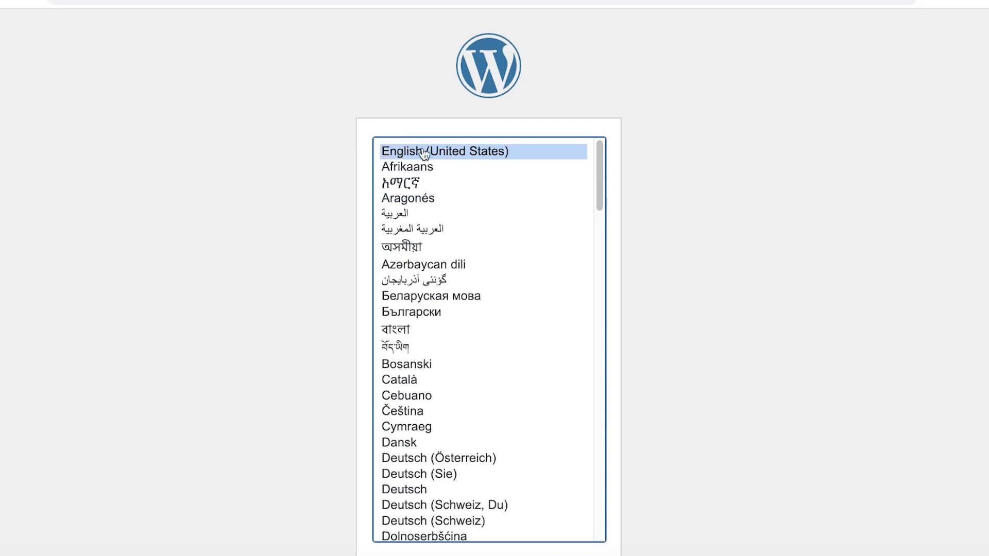
- Continue the WordPress installation in English (United States) and set the site title to Vivien
{"action": "left_click", "coordinate": [572, 555]}
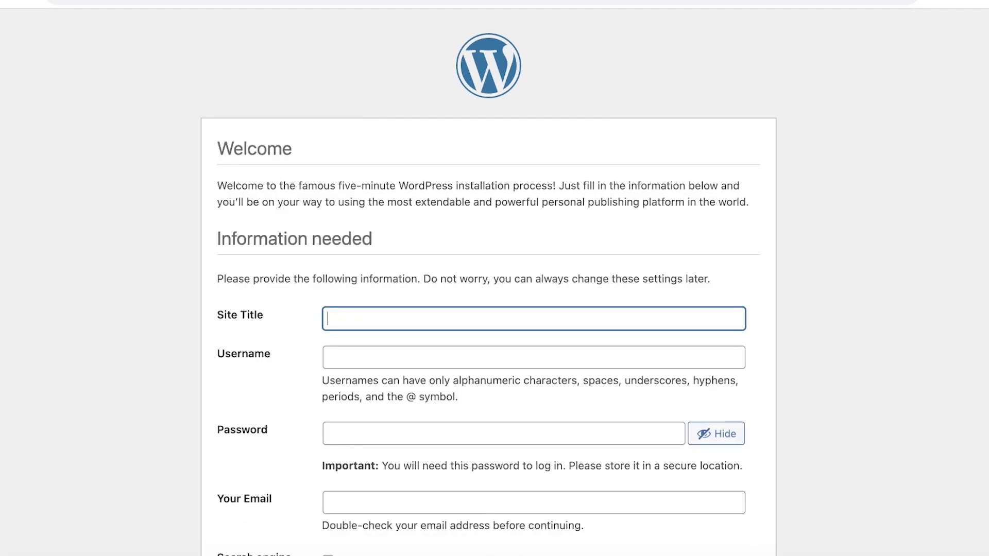
{"action": "scroll", "coordinate": [461, 292], "scroll_direction": "down", "scroll_amount": 3}
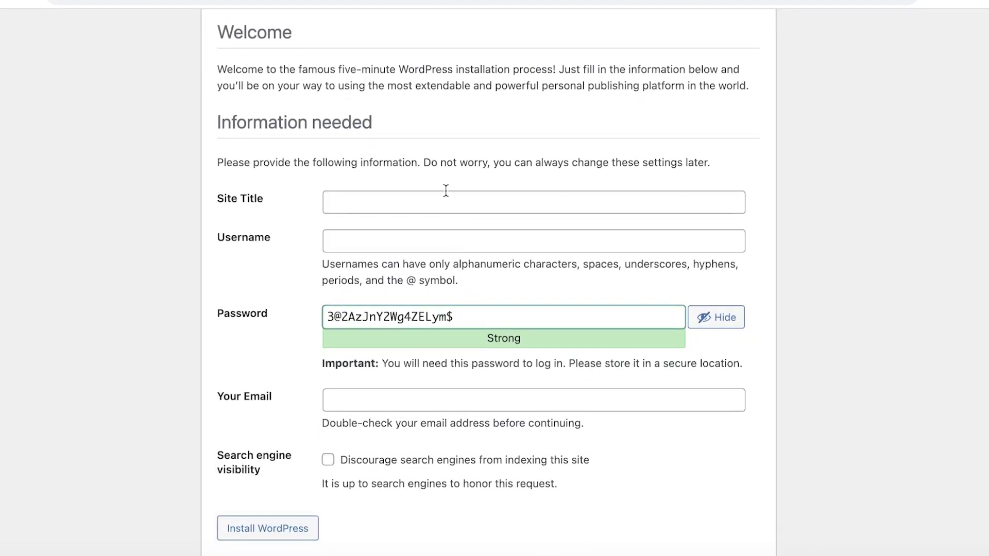
{"action": "left_click", "coordinate": [464, 202]}
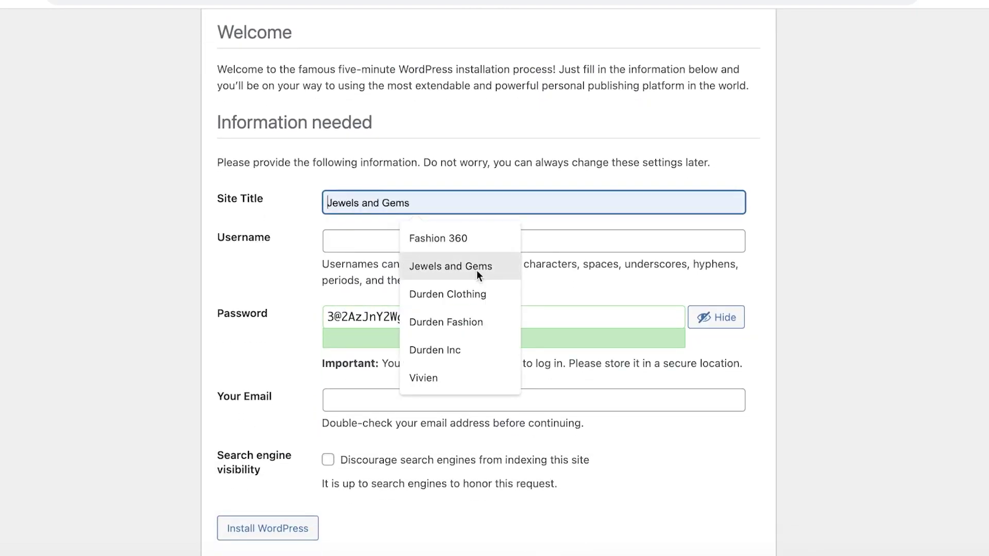
{"action": "left_click", "coordinate": [462, 372]}
- Fill in the WordPress administrator's username, account password and email address
{"action": "left_click", "coordinate": [404, 246]}
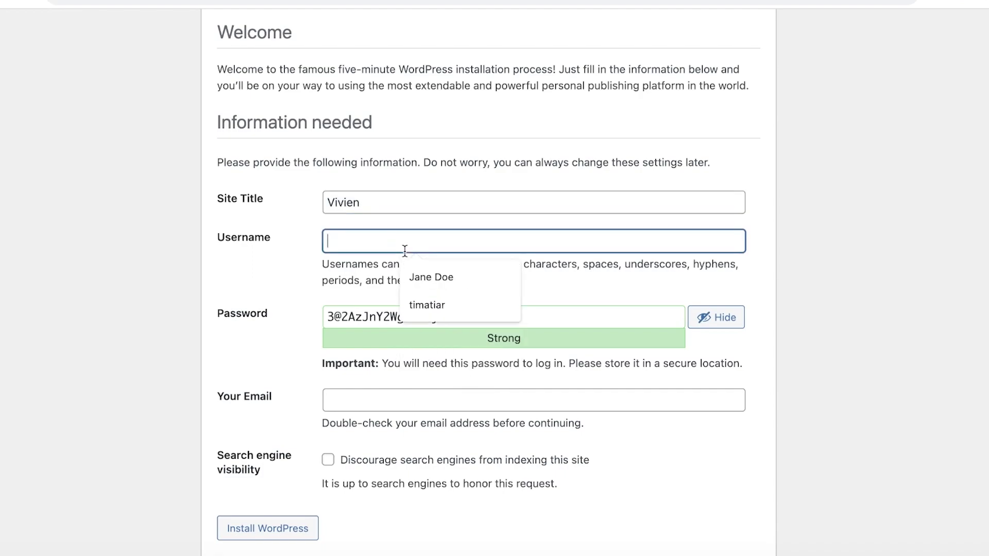
{"action": "left_click", "coordinate": [424, 283]}
{"action": "key", "text": "Tab"}
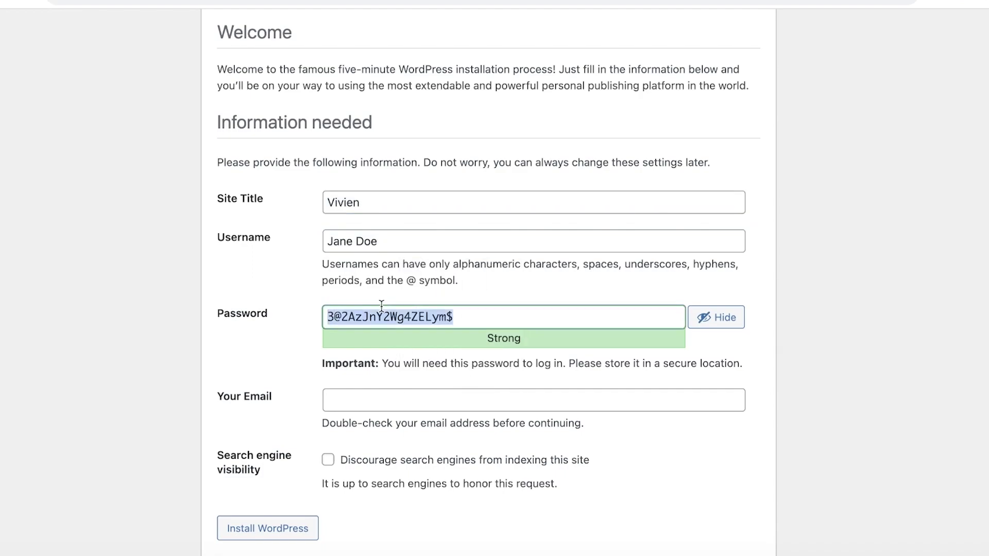
{"action": "key", "text": "ctrl+v"}
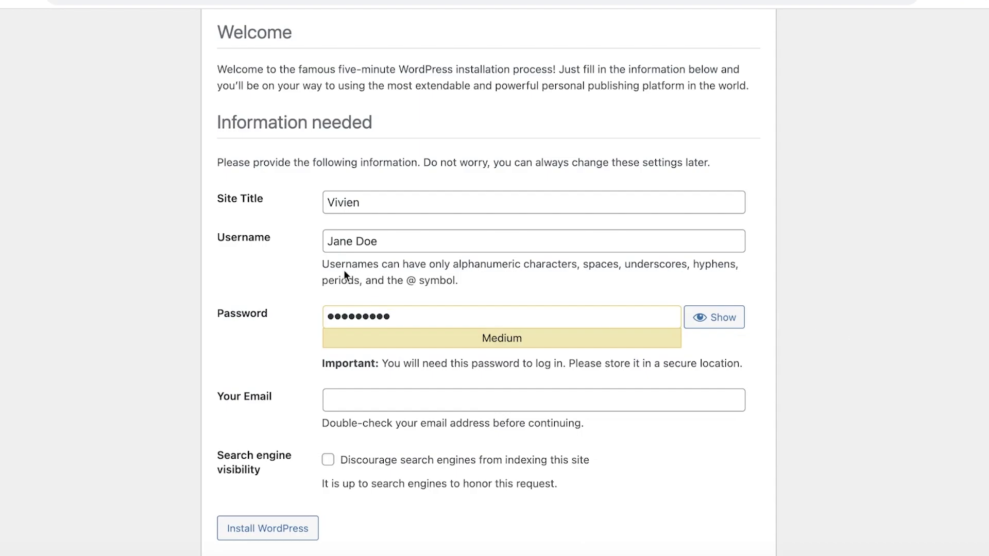
{"action": "left_click", "coordinate": [441, 400]}
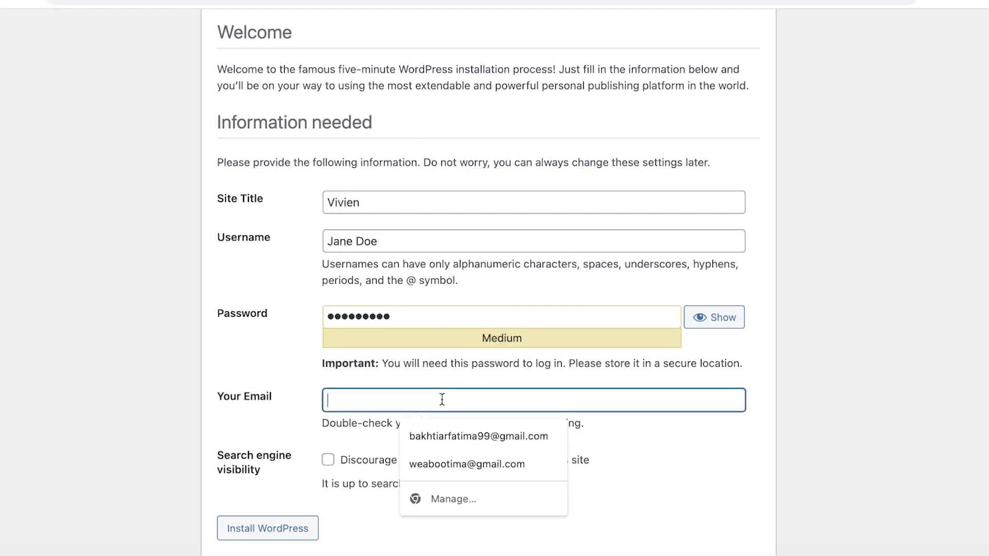
{"action": "left_click", "coordinate": [446, 462]}
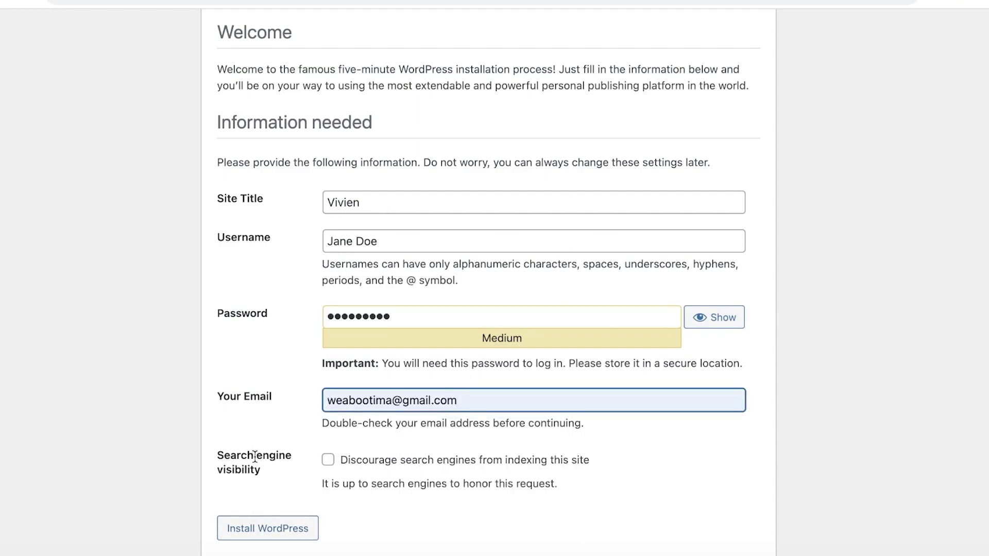
- Install WordPress without discouraging search engines from indexing, and refuse to save the password in the browser
{"action": "left_click", "coordinate": [415, 471]}
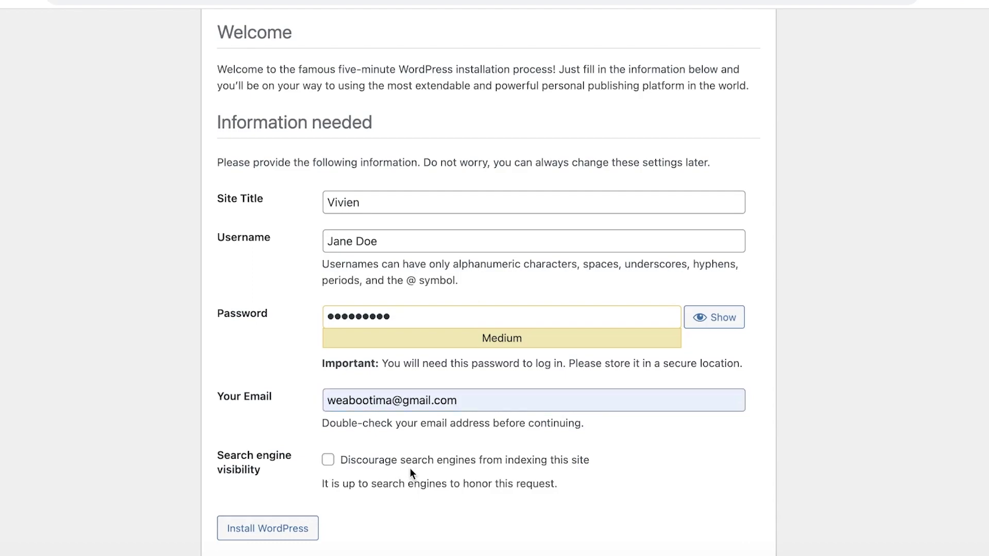
{"action": "left_click", "coordinate": [327, 466]}
{"action": "left_click", "coordinate": [327, 467]}
{"action": "left_click", "coordinate": [238, 538]}
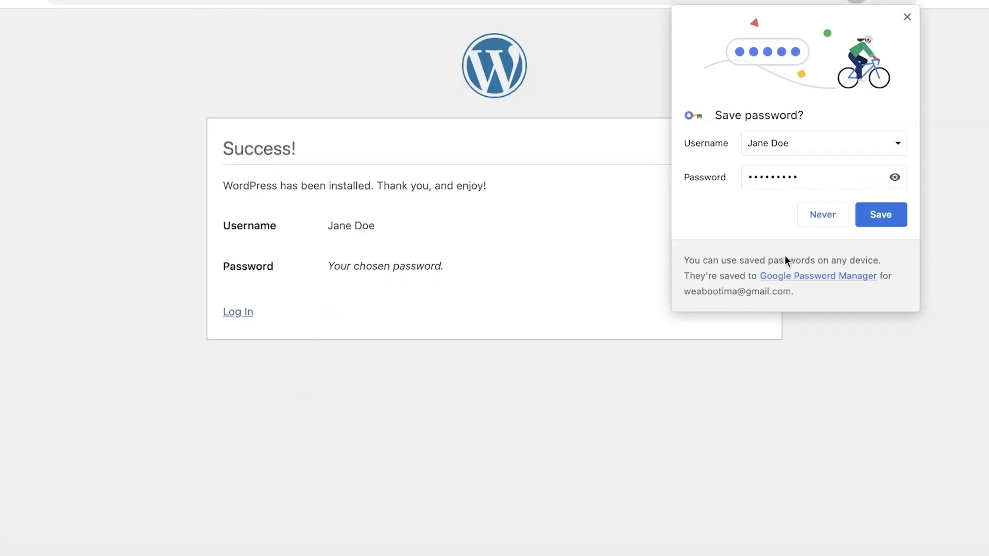
{"action": "left_click", "coordinate": [810, 222]}
- Log in to the new WordPress site with the administrator's username and account password
{"action": "left_click", "coordinate": [253, 312]}
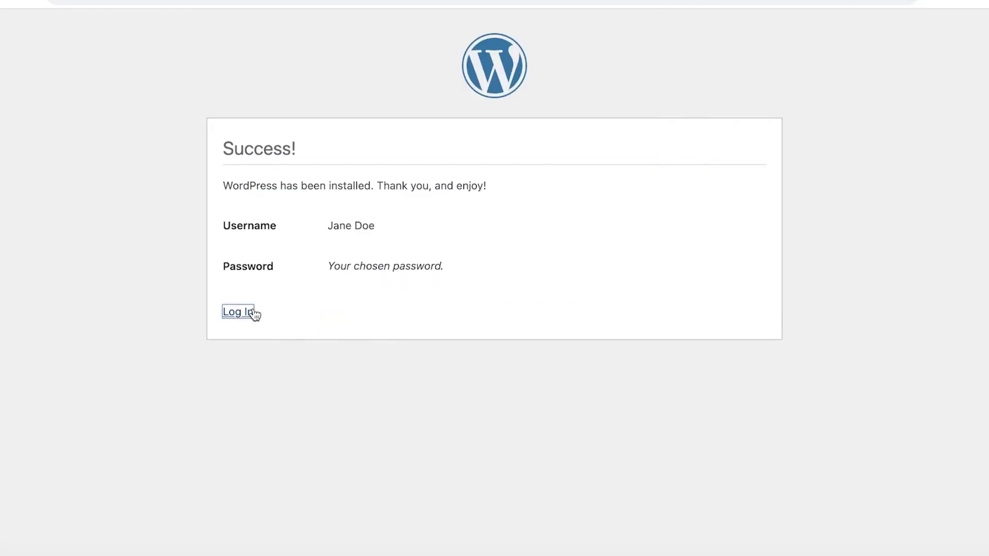
{"action": "left_click", "coordinate": [367, 248]}
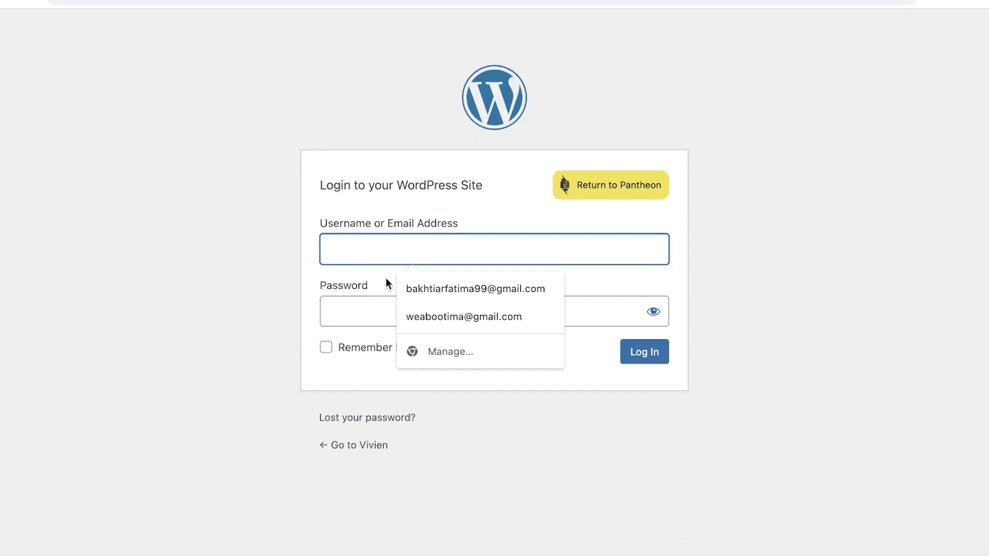
{"action": "type", "text": "J"}
{"action": "left_click", "coordinate": [409, 290]}
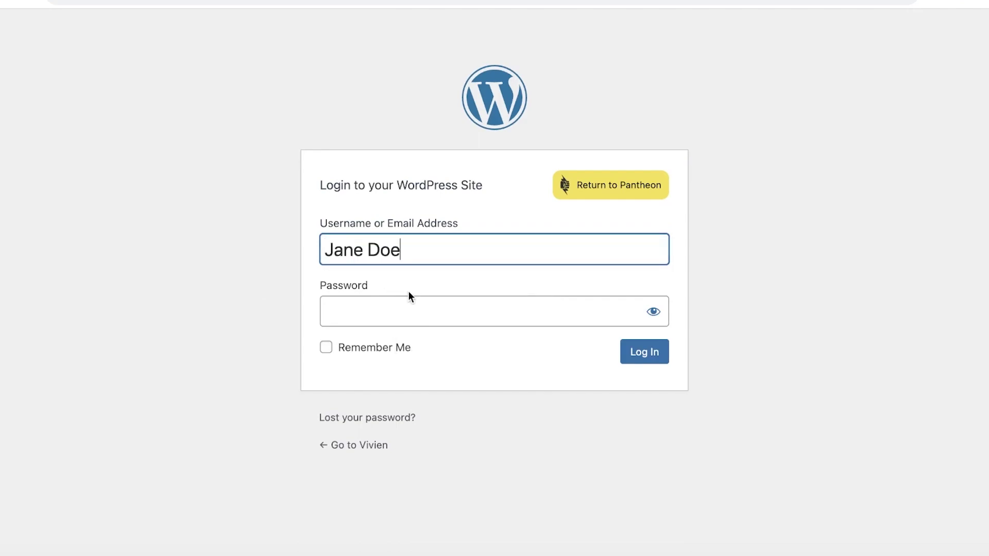
{"action": "key", "text": "Tab"}
{"action": "type", "text": "******"}
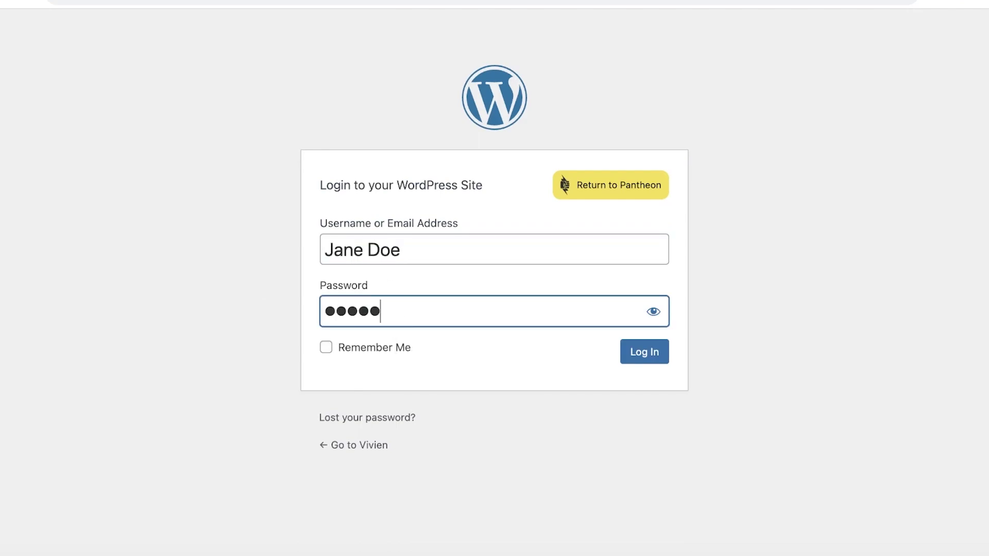
{"action": "type", "text": "***"}
{"action": "left_click", "coordinate": [629, 363]}
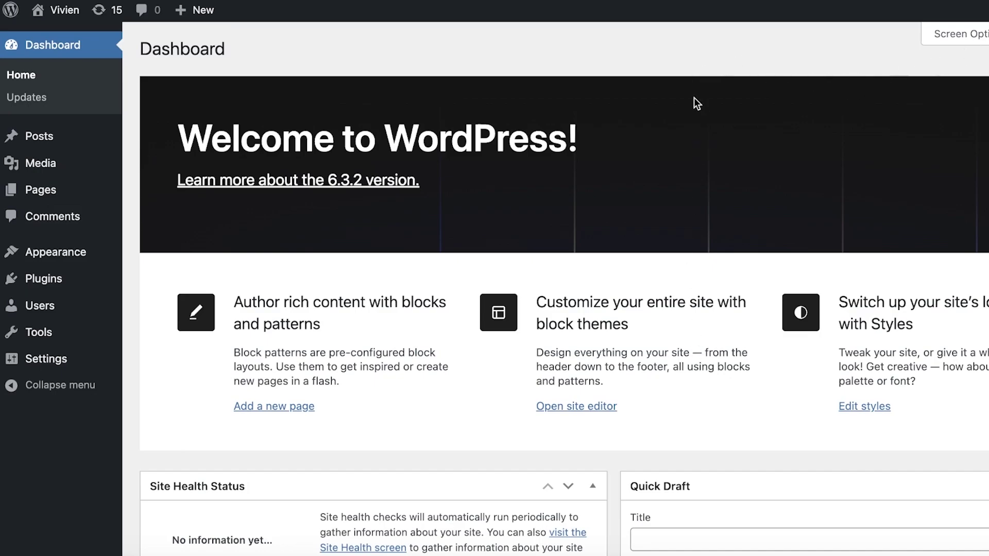
- Find and install the plugin "Starter Templates — Elementor, WordPress & Beaver Builder Templates" using the search "starter templates"
{"action": "mouse_move", "coordinate": [70, 275]}
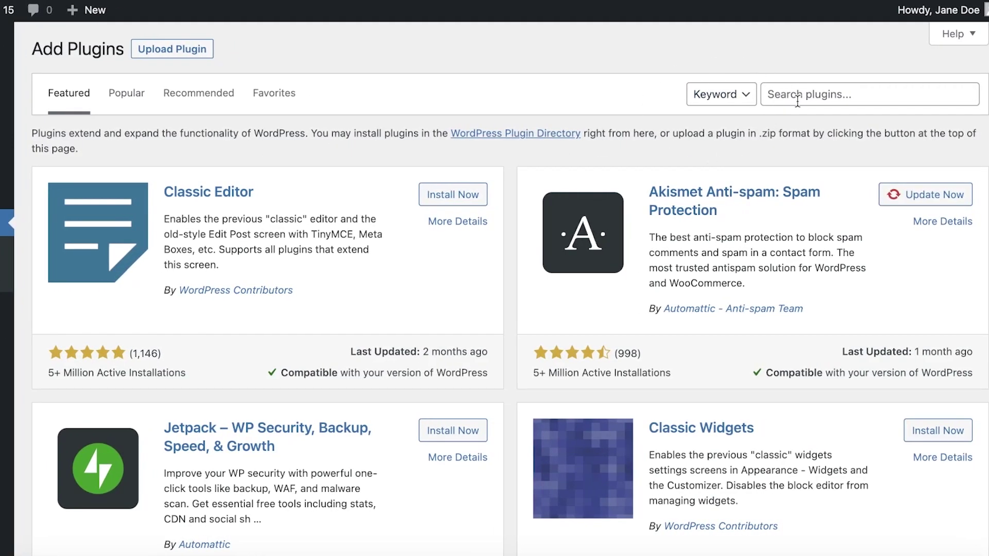
{"action": "left_click", "coordinate": [797, 99]}
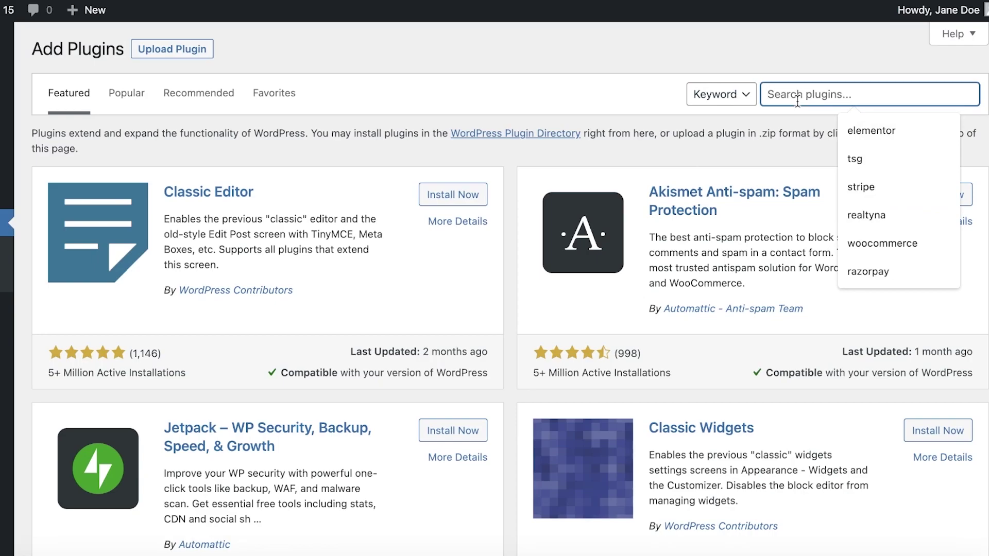
{"action": "type", "text": "st"}
{"action": "left_click", "coordinate": [889, 157]}
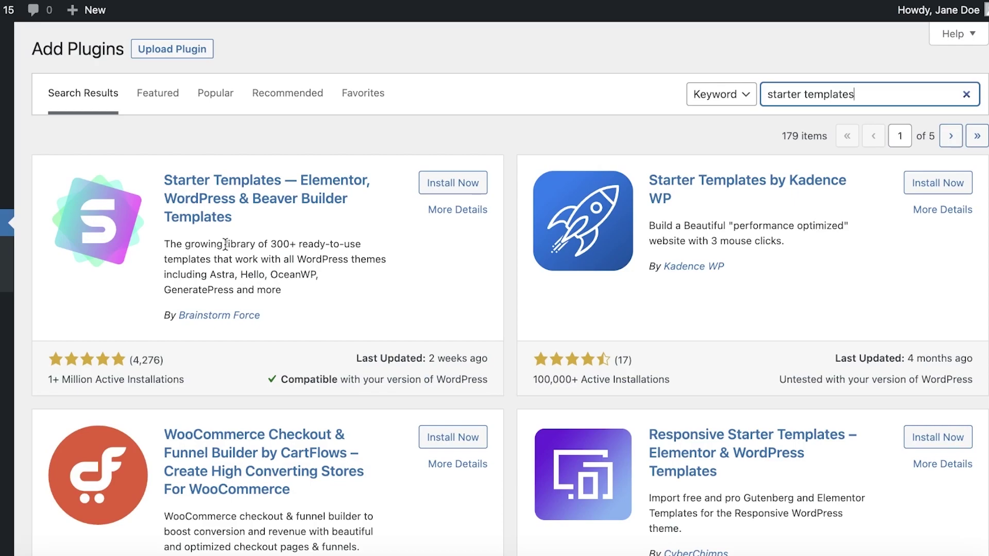
{"action": "left_click", "coordinate": [428, 187]}
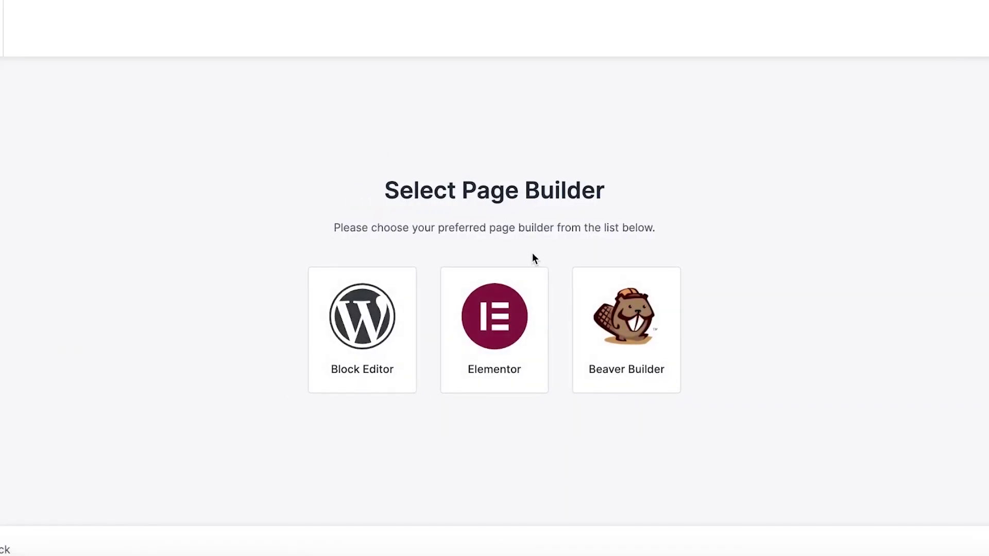
- Choose Elementor as the page builder and browse the Online Shop starter templates in the E-Commerce category
{"action": "left_click", "coordinate": [492, 284]}
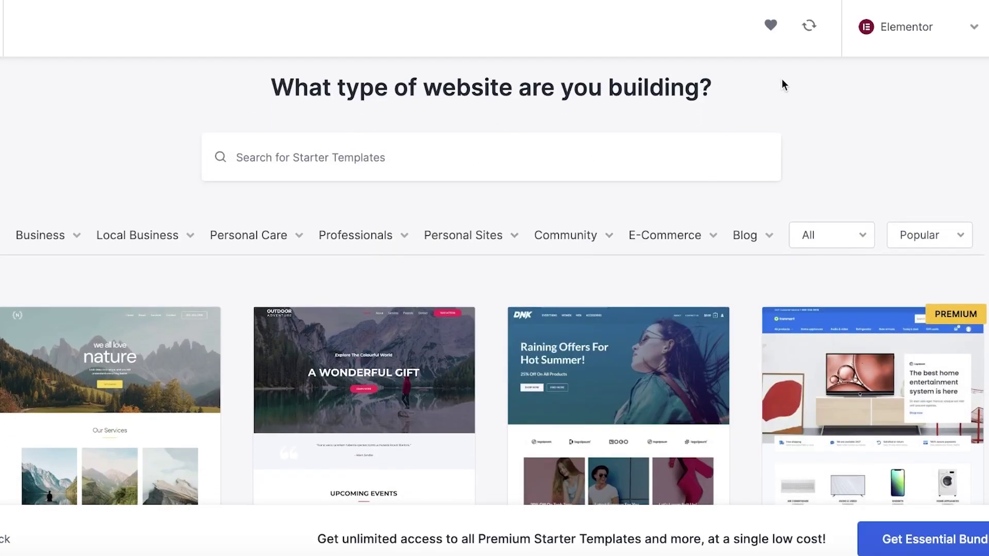
{"action": "mouse_move", "coordinate": [697, 238]}
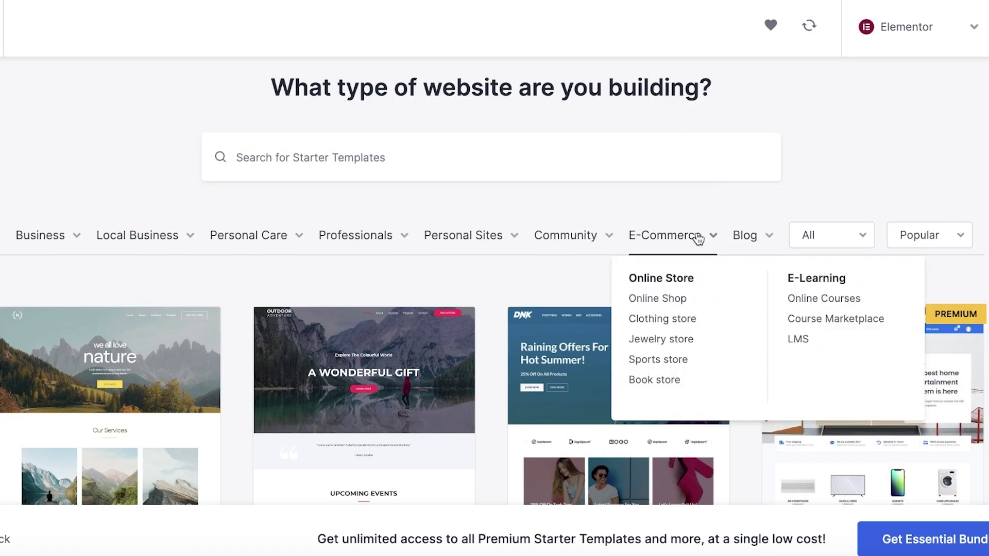
{"action": "left_click", "coordinate": [659, 298]}
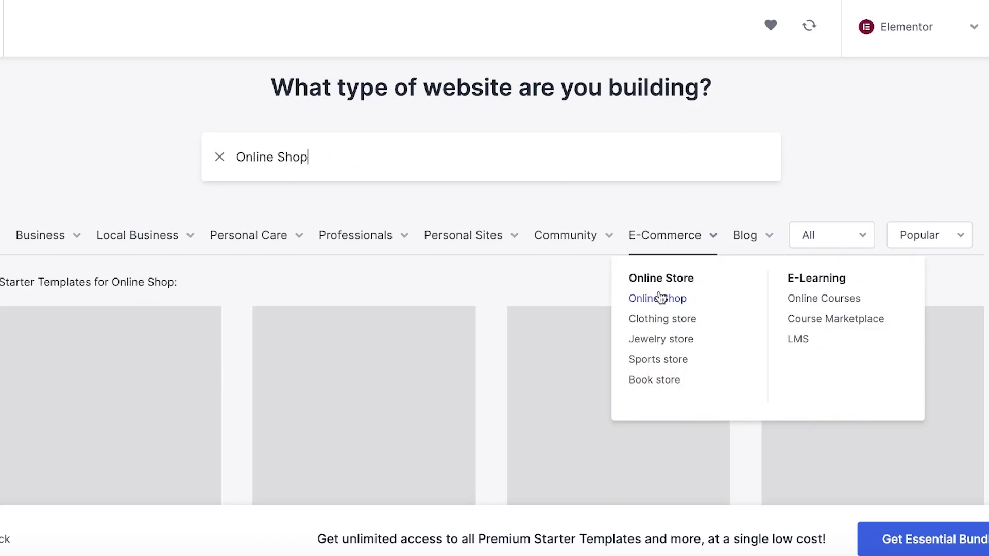
{"action": "scroll", "coordinate": [880, 125], "scroll_direction": "down", "scroll_amount": 6}
{"action": "scroll", "coordinate": [242, 273], "scroll_direction": "up", "scroll_amount": 4}
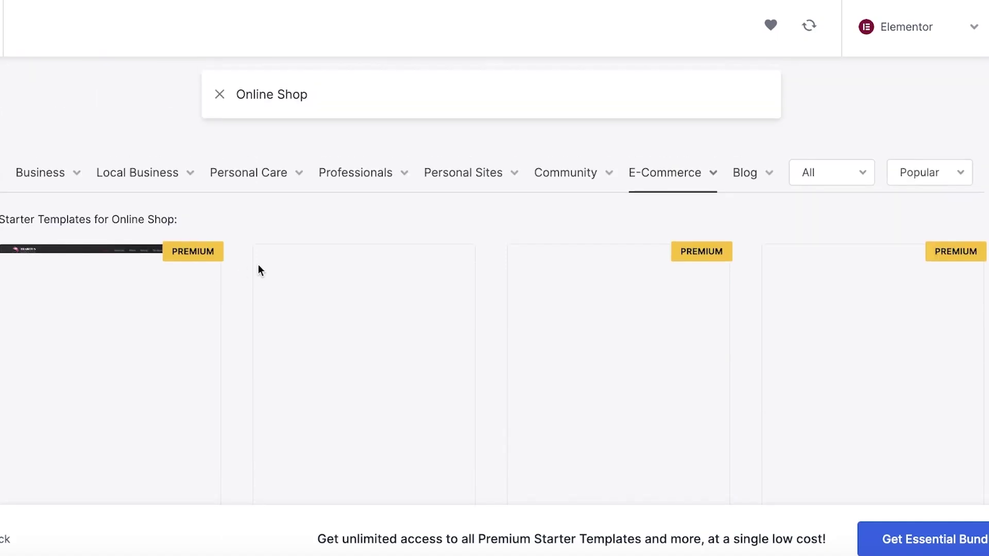
{"action": "scroll", "coordinate": [258, 269], "scroll_direction": "down", "scroll_amount": 8}
{"action": "scroll", "coordinate": [455, 279], "scroll_direction": "up", "scroll_amount": 3}
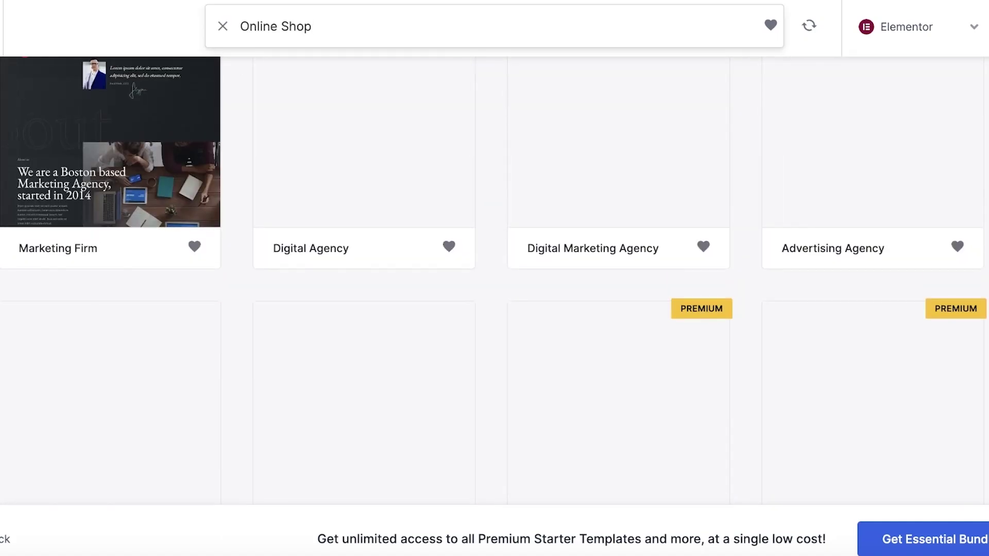
{"action": "scroll", "coordinate": [455, 279], "scroll_direction": "down", "scroll_amount": 10}
{"action": "scroll", "coordinate": [455, 280], "scroll_direction": "up", "scroll_amount": 10}
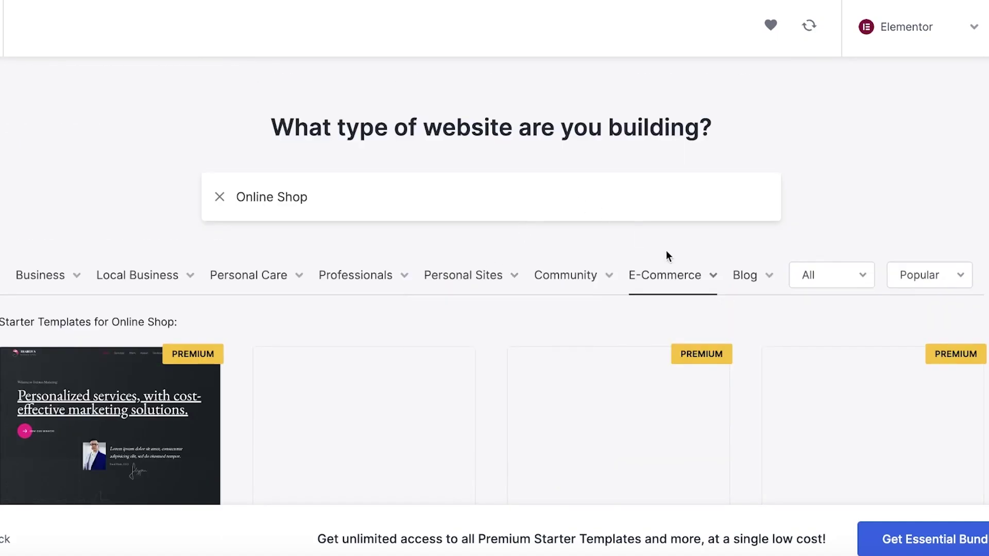
- Filter the starter templates by Clothing store and select the Brandstore template
{"action": "mouse_move", "coordinate": [666, 275]}
{"action": "left_click", "coordinate": [670, 361]}
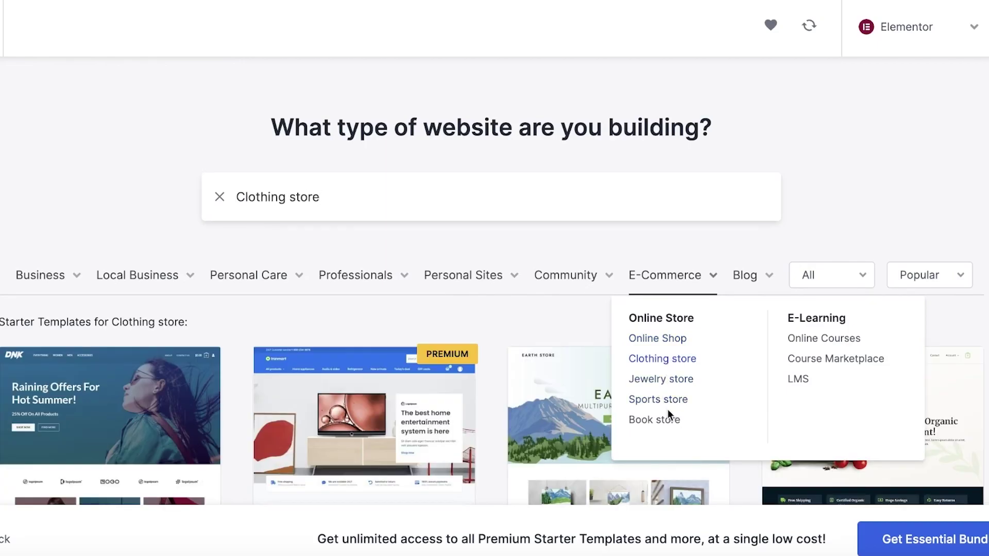
{"action": "scroll", "coordinate": [889, 164], "scroll_direction": "down", "scroll_amount": 4}
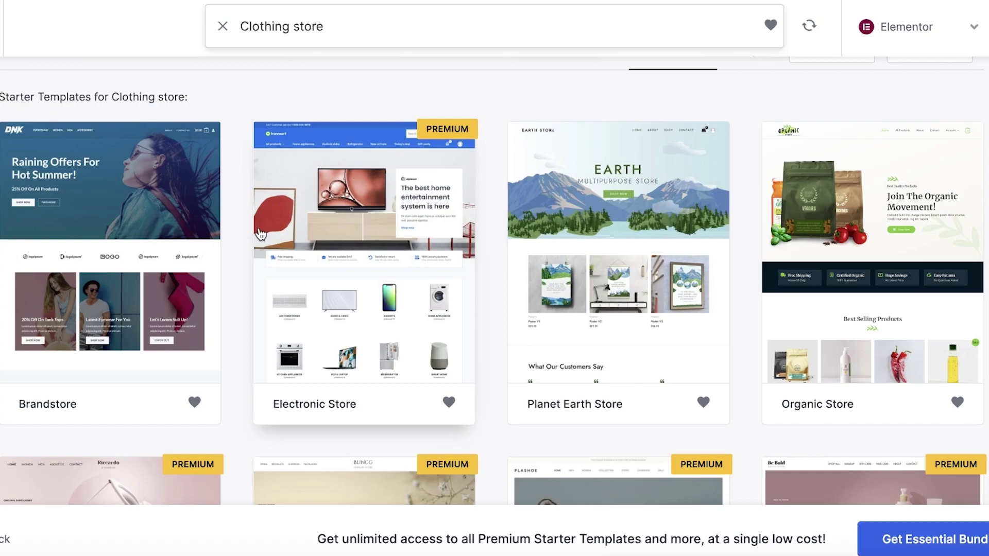
{"action": "left_click", "coordinate": [100, 214]}
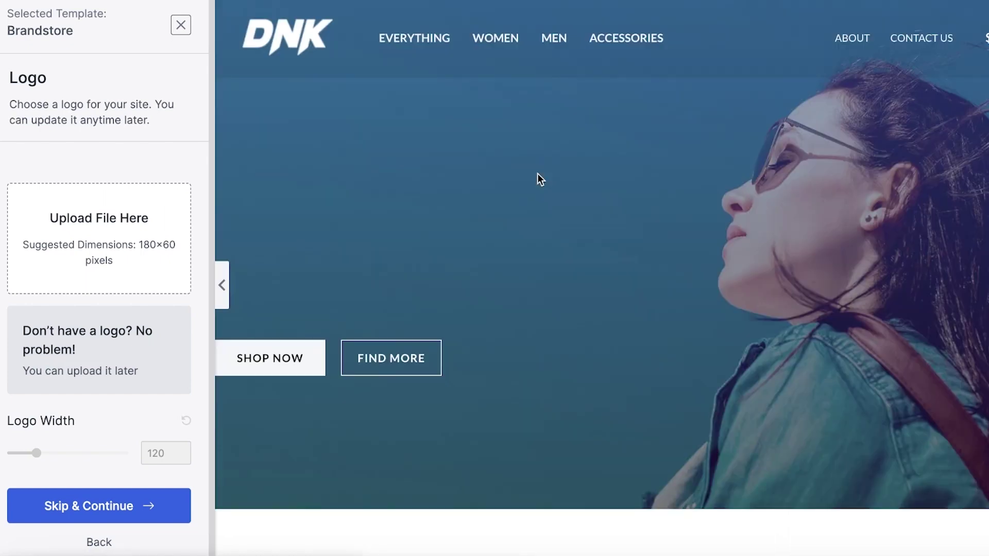
- Review the Brandstore preview down to its footer and skip adding a logo
{"action": "scroll", "coordinate": [614, 250], "scroll_direction": "down", "scroll_amount": 10}
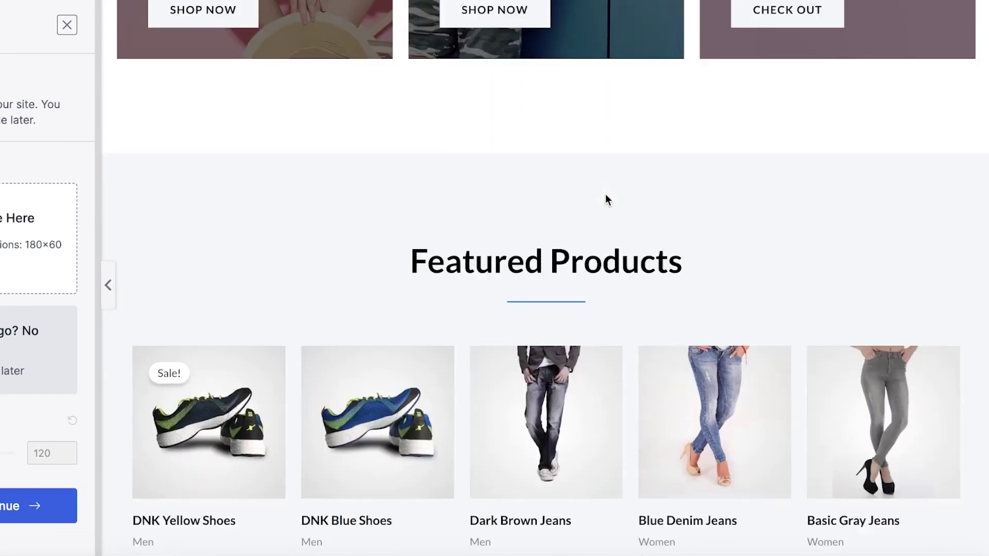
{"action": "scroll", "coordinate": [605, 194], "scroll_direction": "down", "scroll_amount": 15}
{"action": "scroll", "coordinate": [243, 184], "scroll_direction": "down", "scroll_amount": 6}
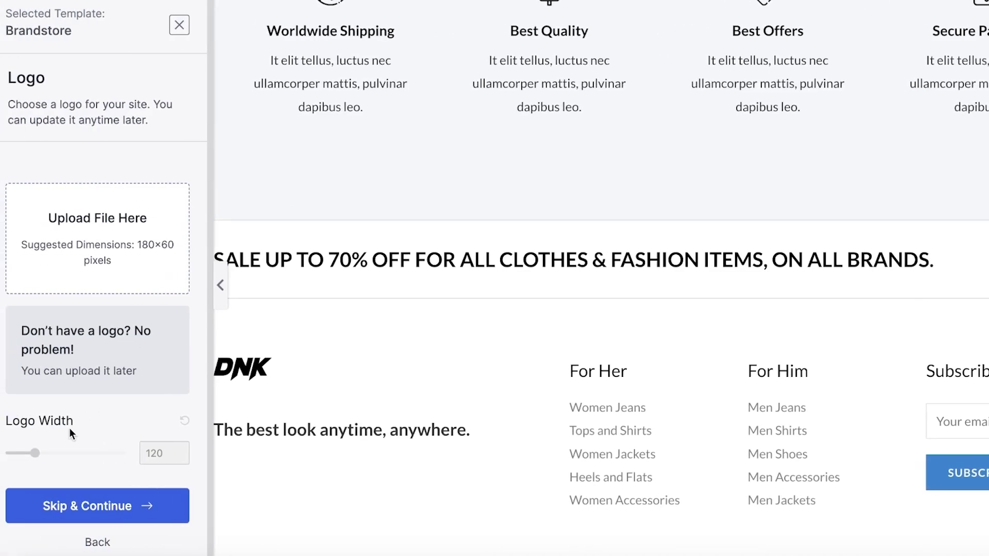
{"action": "left_click", "coordinate": [89, 515]}
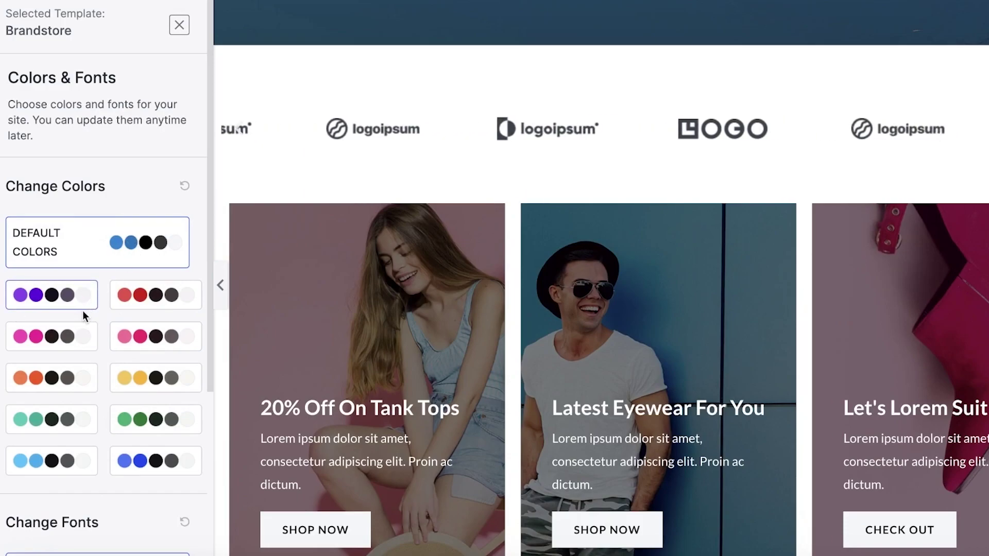
- Try the red and pink color palettes on the Brandstore template and settle on the magenta palette
{"action": "left_click", "coordinate": [78, 334]}
{"action": "left_click", "coordinate": [147, 297]}
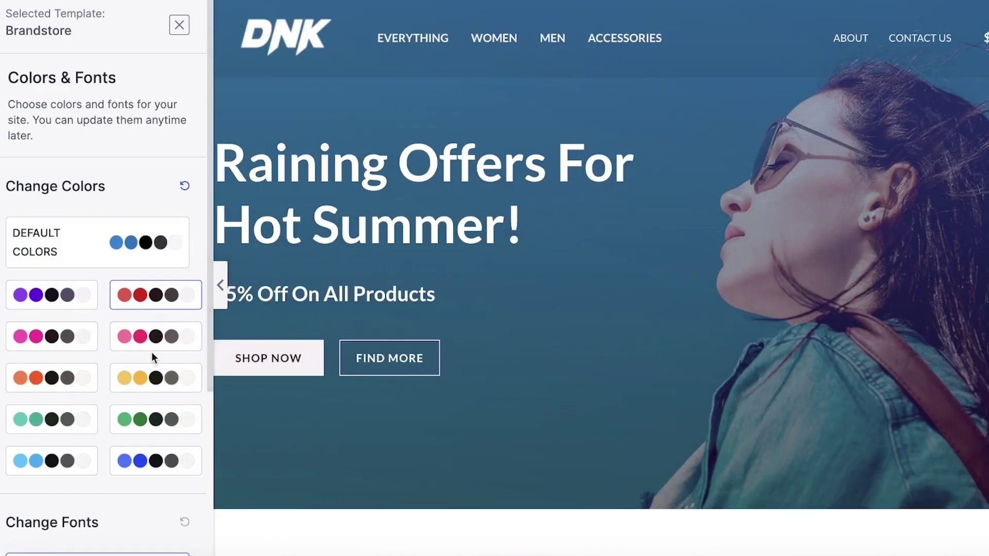
{"action": "left_click", "coordinate": [149, 346]}
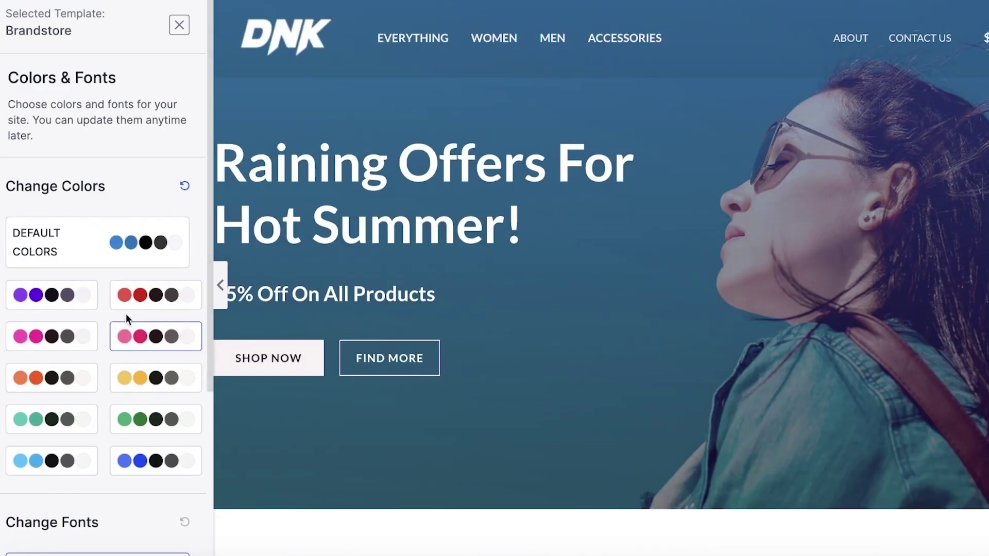
{"action": "scroll", "coordinate": [770, 162], "scroll_direction": "down", "scroll_amount": 10}
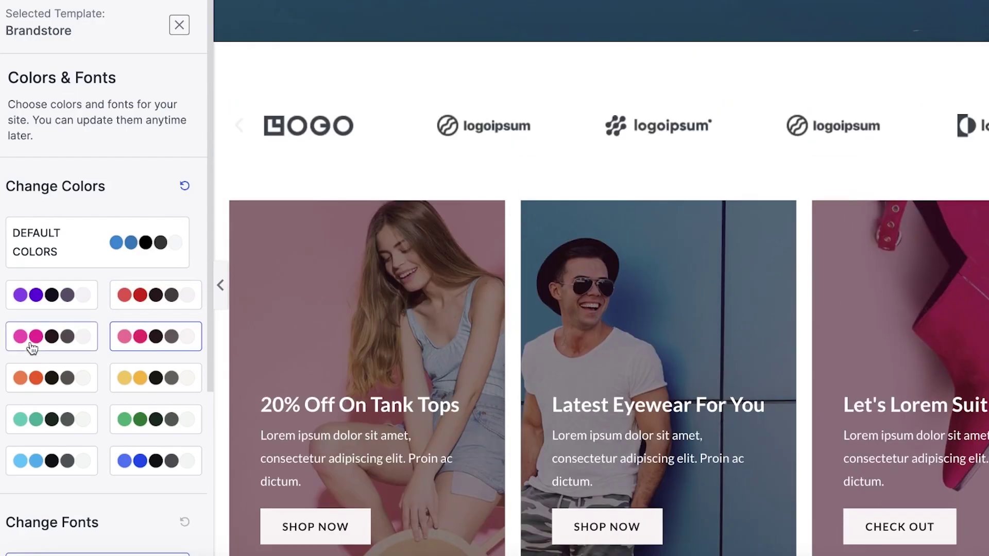
{"action": "left_click", "coordinate": [57, 337]}
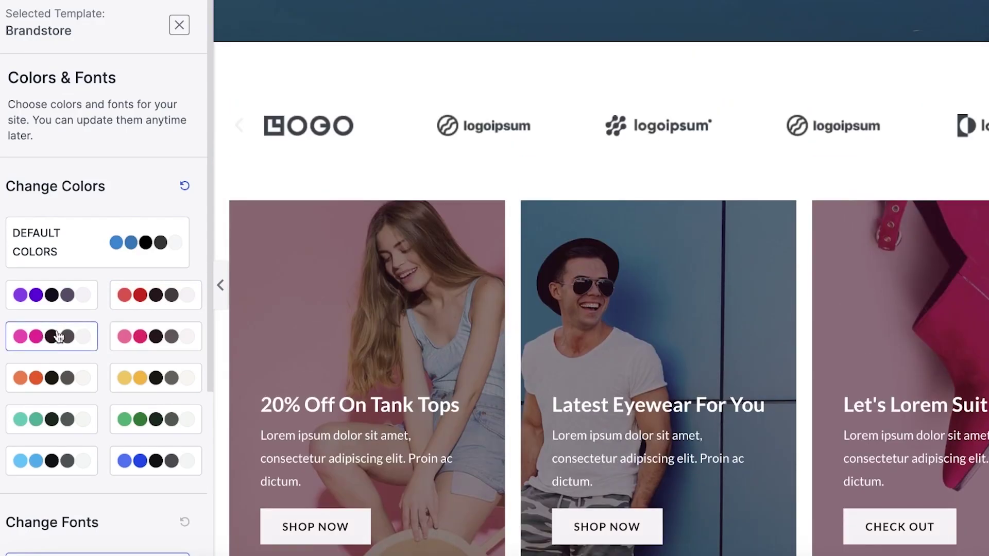
- Try the Playfair Display / Source Sans Pro fonts, choose the last font pairing offered instead, and continue
{"action": "scroll", "coordinate": [85, 397], "scroll_direction": "down", "scroll_amount": 3}
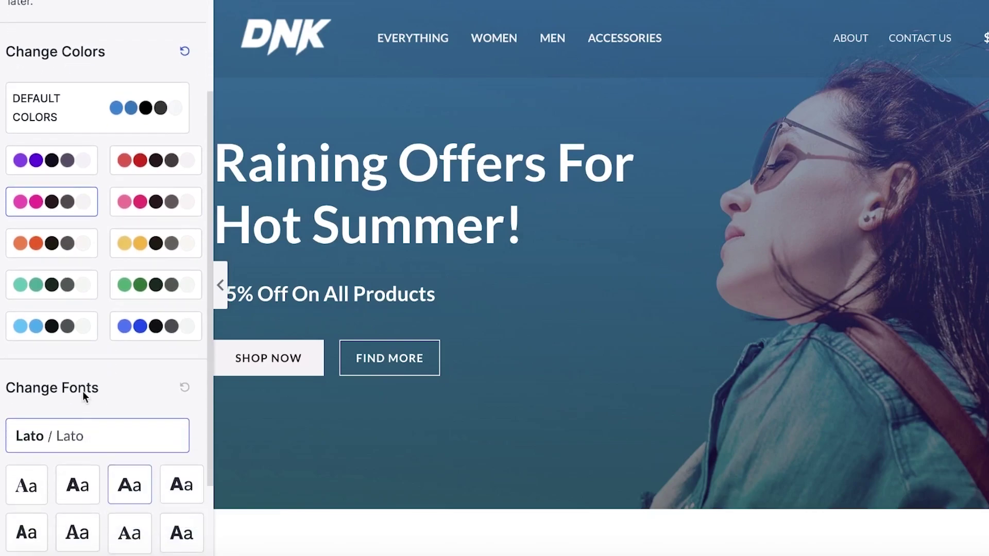
{"action": "scroll", "coordinate": [85, 397], "scroll_direction": "down", "scroll_amount": 2}
{"action": "left_click", "coordinate": [22, 381]}
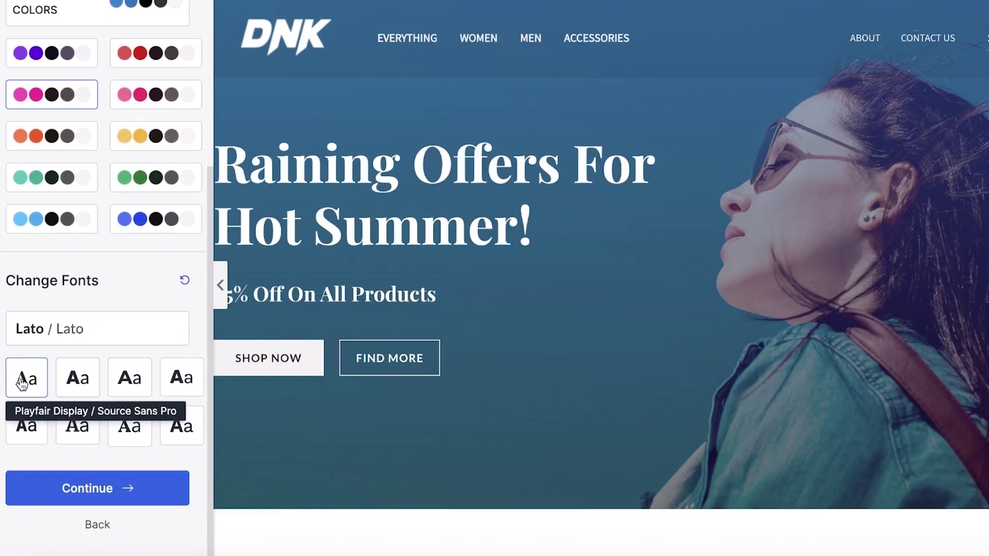
{"action": "left_click", "coordinate": [181, 426]}
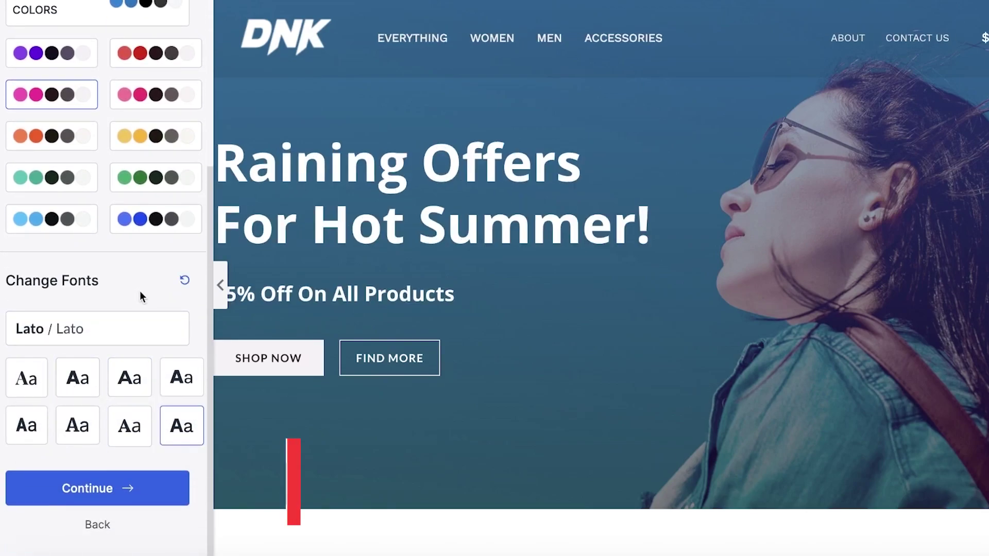
{"action": "scroll", "coordinate": [140, 292], "scroll_direction": "up", "scroll_amount": 5}
{"action": "scroll", "coordinate": [108, 204], "scroll_direction": "down", "scroll_amount": 5}
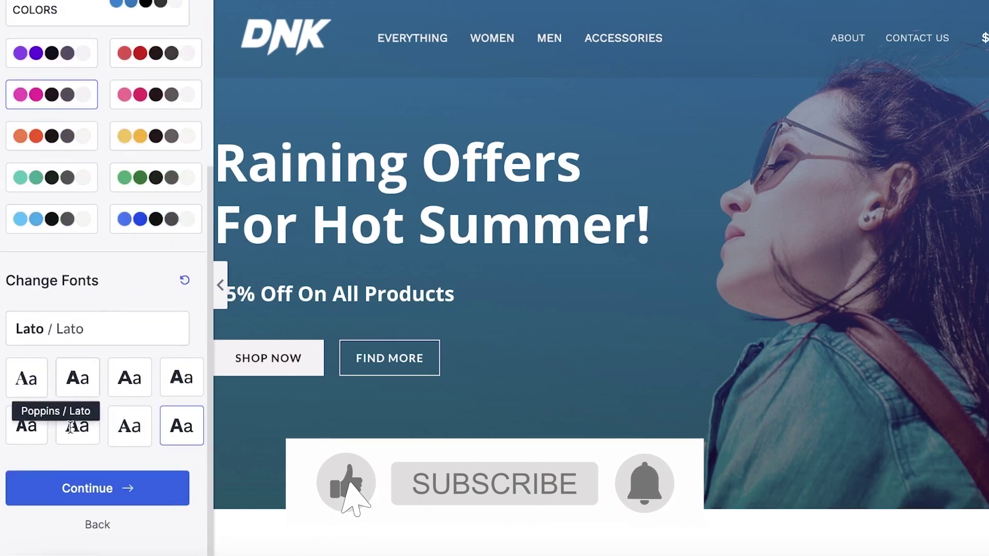
{"action": "left_click", "coordinate": [56, 491]}
- Fill in the first name and work email for building the website
{"action": "left_click", "coordinate": [349, 242]}
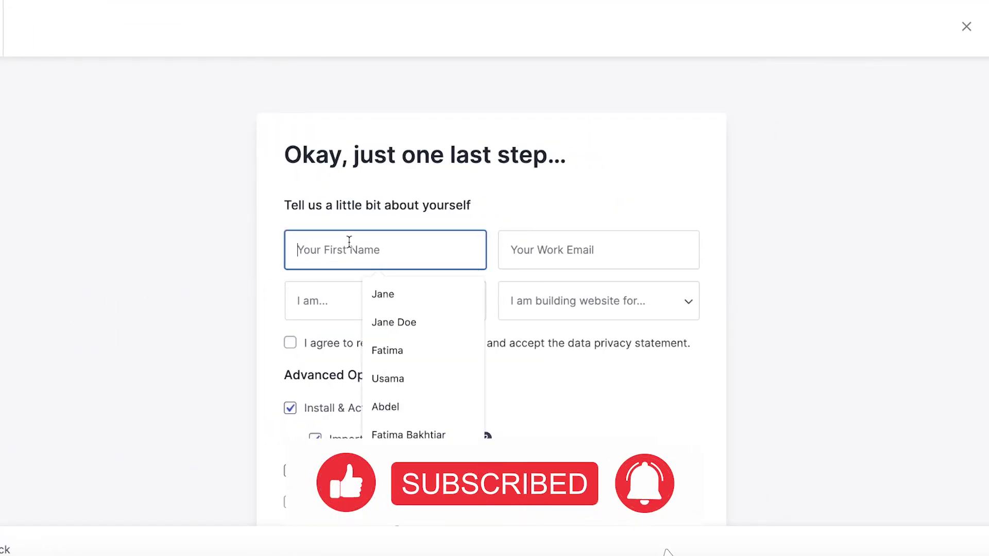
{"action": "left_click", "coordinate": [364, 294]}
{"action": "left_click", "coordinate": [526, 252]}
{"action": "left_click", "coordinate": [592, 321]}
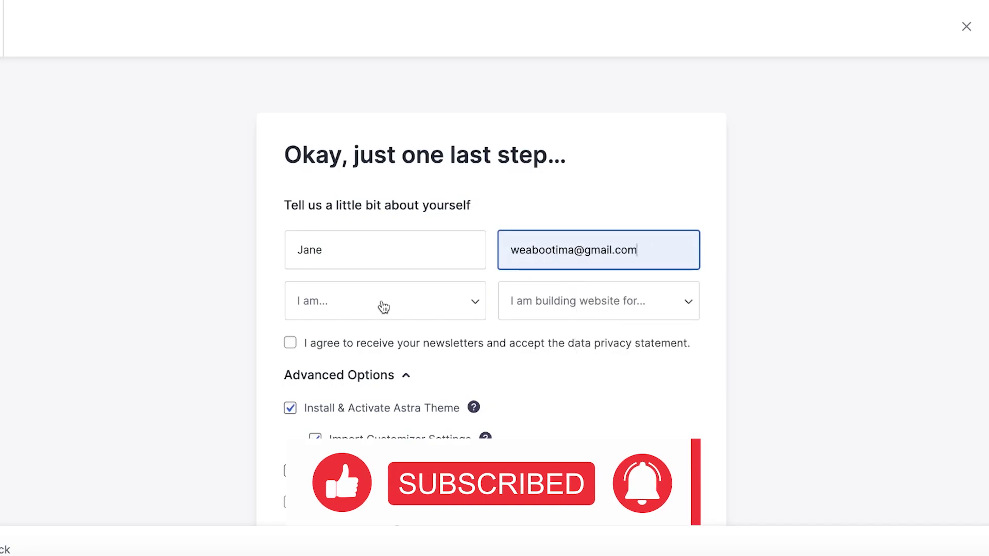
- Describe the site owner as Beginner building for Myself/My Company, keep the default import options and submit the website build
{"action": "left_click", "coordinate": [384, 307]}
{"action": "left_click", "coordinate": [357, 323]}
{"action": "left_click", "coordinate": [537, 311]}
{"action": "left_click", "coordinate": [536, 319]}
{"action": "scroll", "coordinate": [450, 463], "scroll_direction": "down", "scroll_amount": 3}
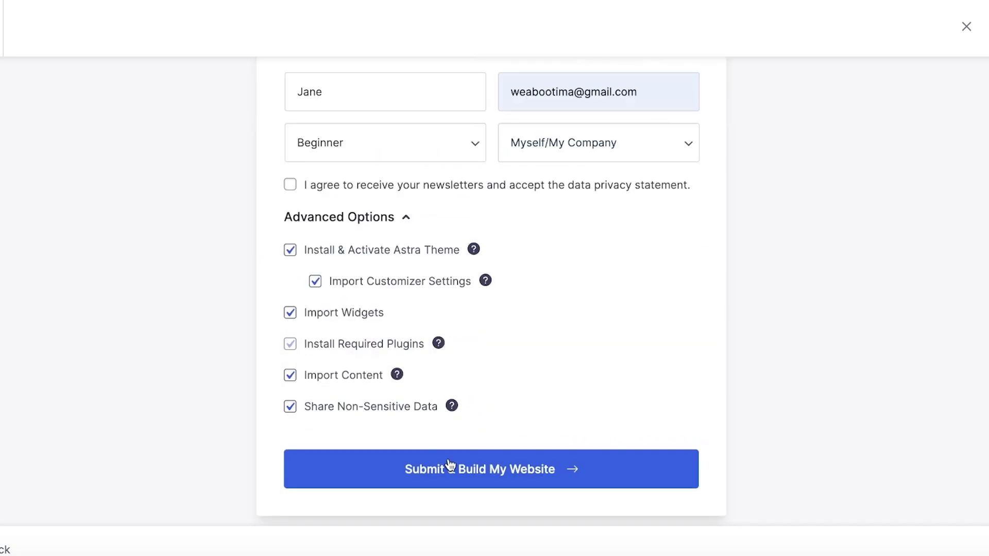
{"action": "left_click", "coordinate": [449, 466]}
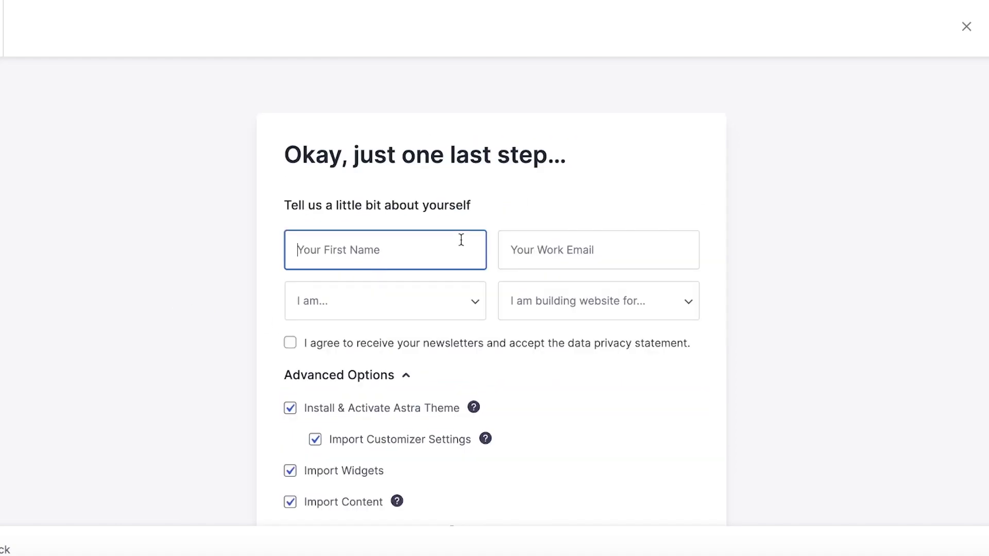
- Enter the name and work email again in the reset website-building form
{"action": "left_click", "coordinate": [461, 239]}
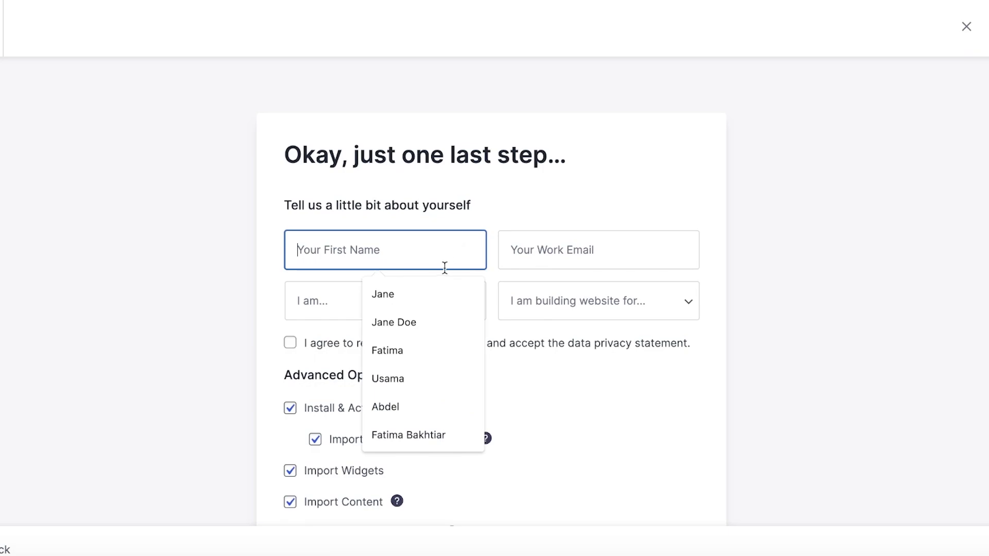
{"action": "left_click", "coordinate": [429, 322]}
{"action": "left_click", "coordinate": [572, 239]}
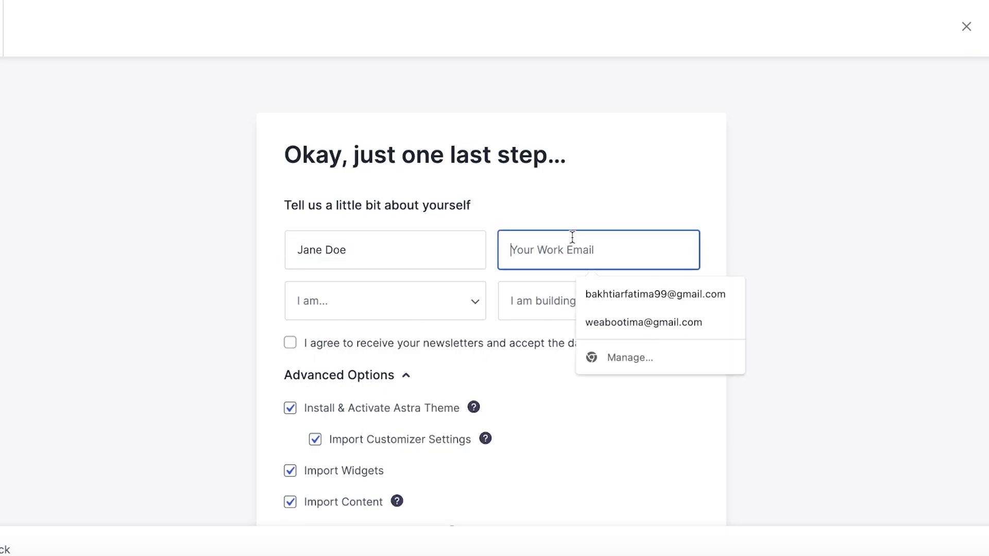
{"action": "left_click", "coordinate": [623, 322]}
- Choose Beginner and Myself/My Company, agree to the newsletters and privacy statement, and resubmit the website build
{"action": "left_click", "coordinate": [405, 309]}
{"action": "left_click", "coordinate": [376, 321]}
{"action": "left_click", "coordinate": [562, 305]}
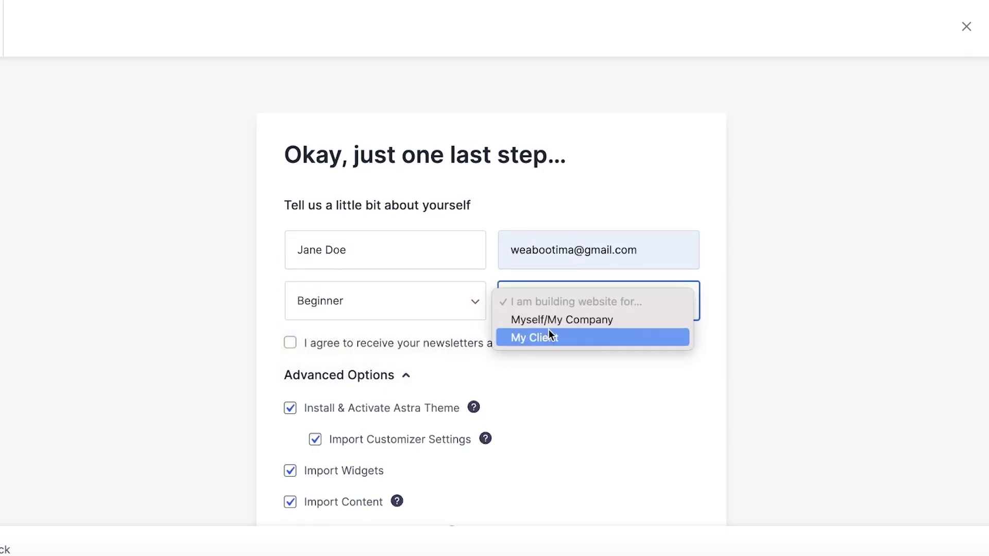
{"action": "scroll", "coordinate": [324, 356], "scroll_direction": "down", "scroll_amount": 3}
{"action": "left_click", "coordinate": [447, 219]}
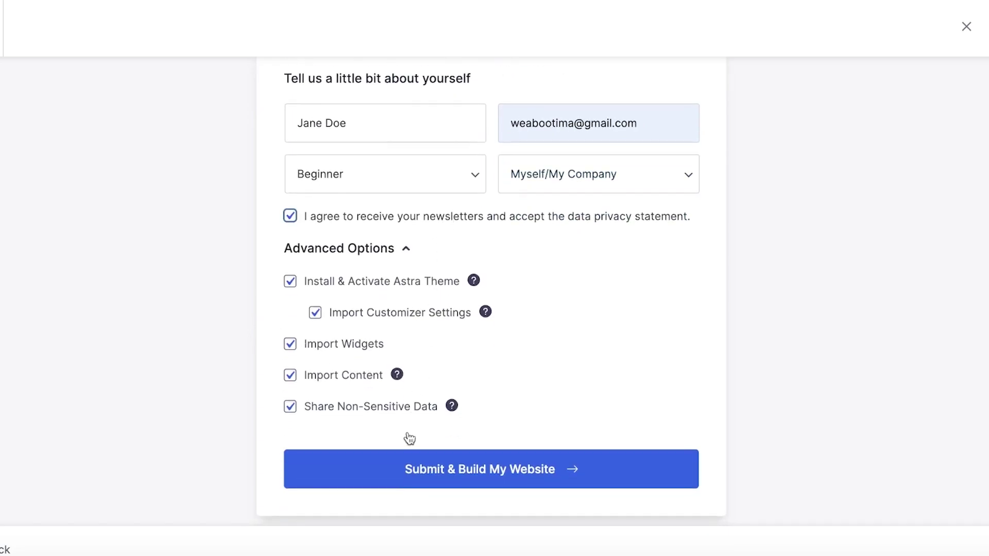
{"action": "left_click", "coordinate": [386, 468]}
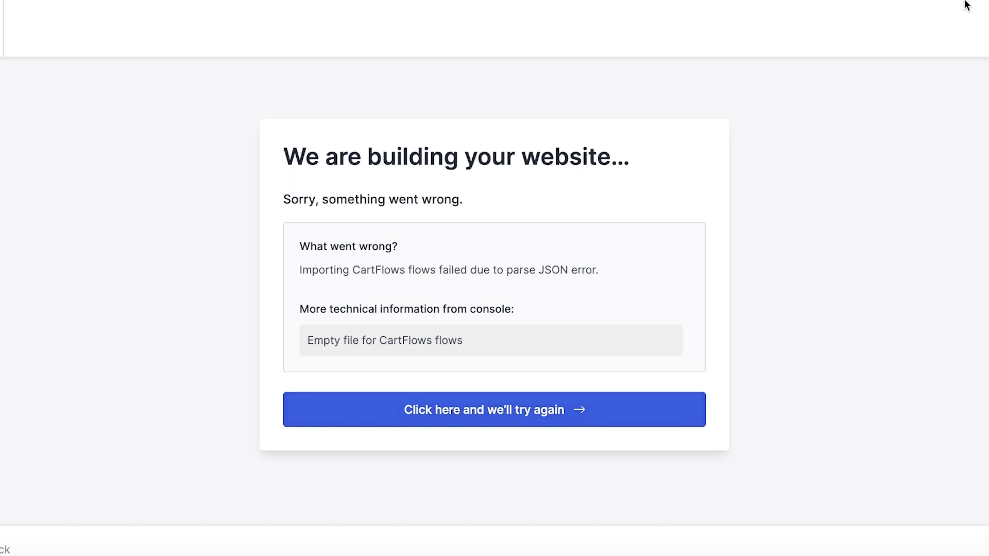
- Leave the template import and start the WooCommerce store setup with "I'm just starting my business"
{"action": "left_click", "coordinate": [959, 52]}
{"action": "left_click", "coordinate": [558, 192]}
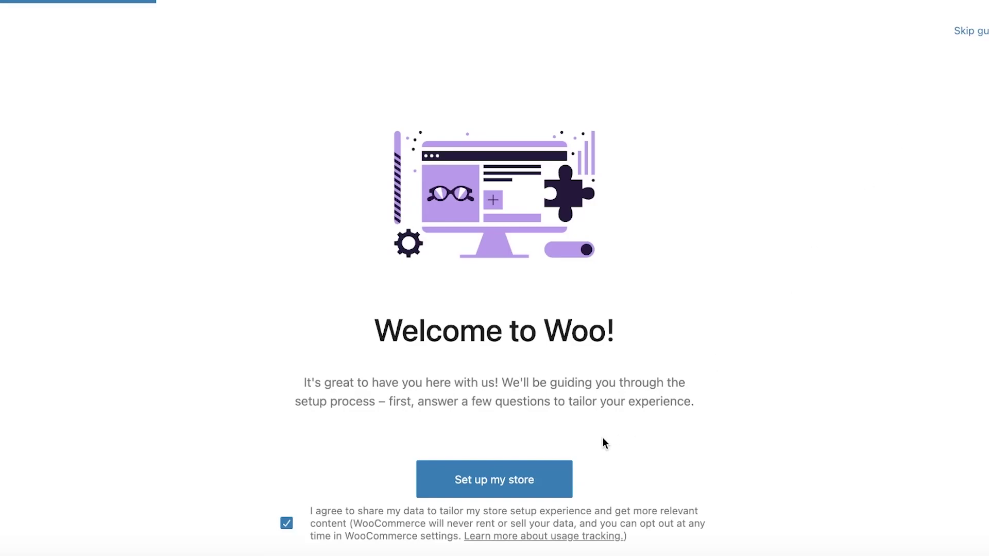
{"action": "left_click", "coordinate": [479, 480]}
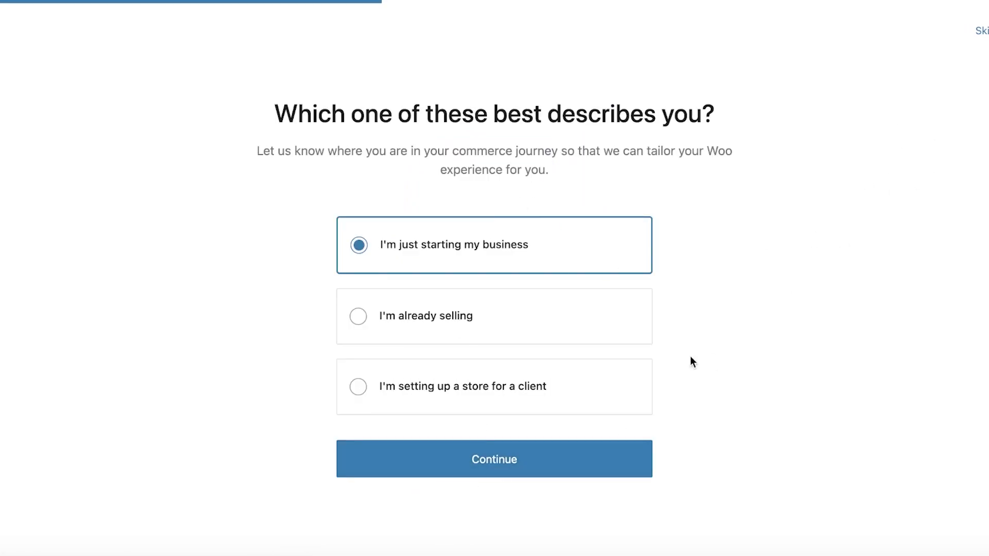
{"action": "left_click", "coordinate": [521, 464]}
- Set the store's type of products to Clothing and accessories and submit the store details
{"action": "left_click", "coordinate": [472, 347]}
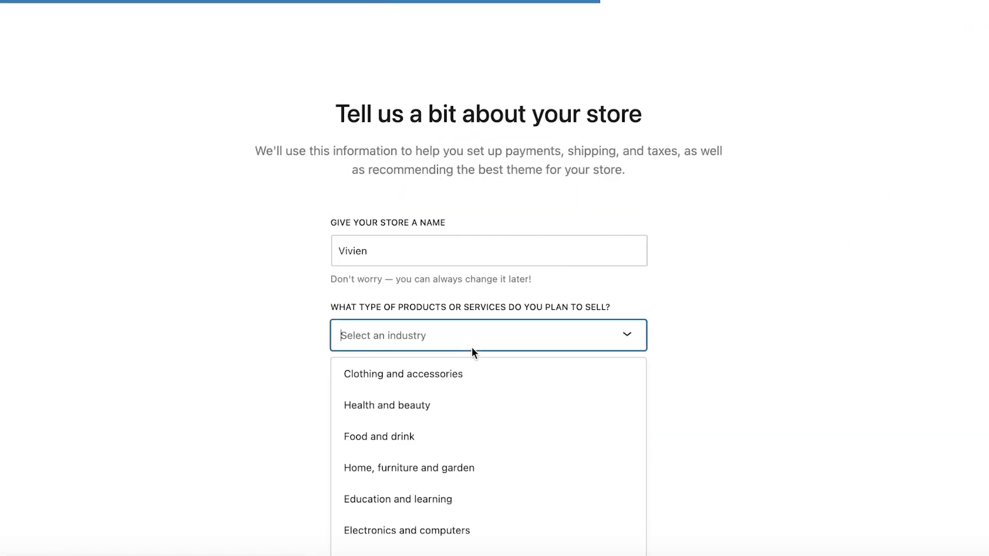
{"action": "left_click", "coordinate": [457, 383]}
{"action": "left_click", "coordinate": [444, 470]}
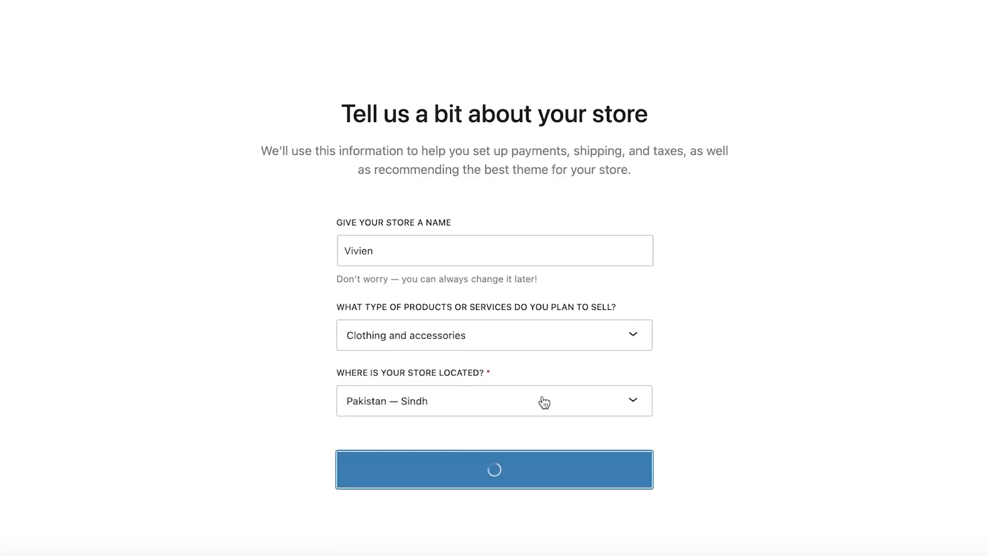
- Continue the store setup and connect the store to the WordPress.com account
{"action": "left_click", "coordinate": [436, 434]}
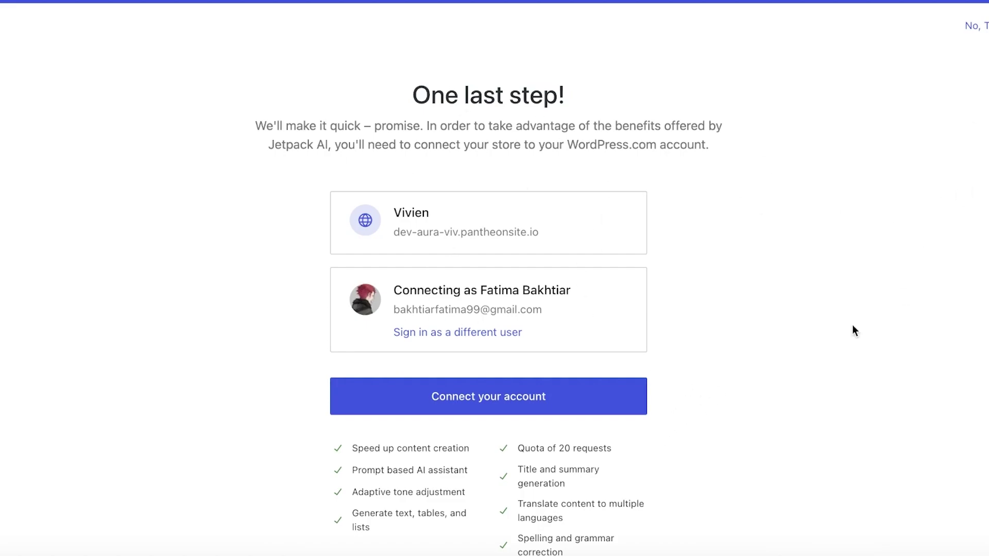
{"action": "left_click", "coordinate": [444, 411]}
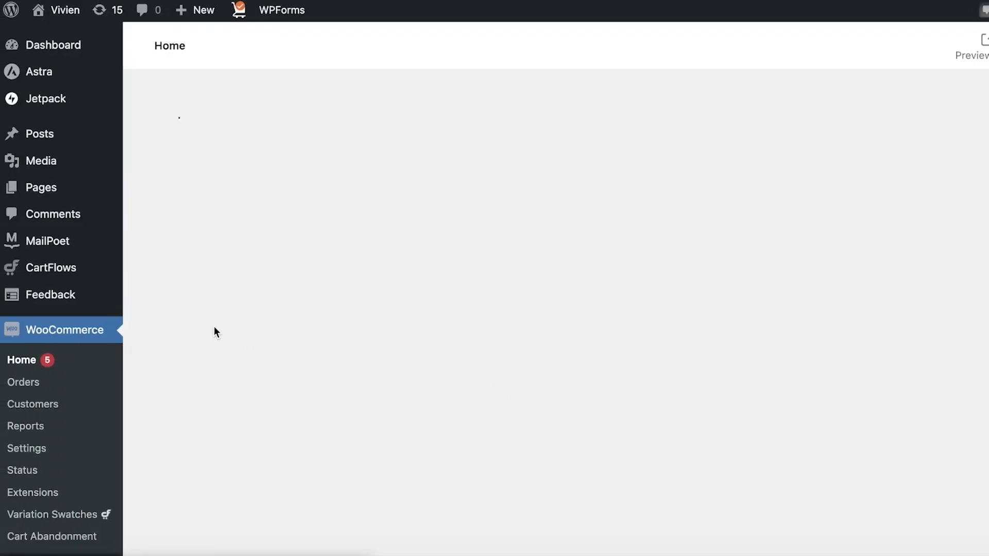
- Look over the site's administration sections and the WooCommerce store setup task list
{"action": "scroll", "coordinate": [82, 329], "scroll_direction": "down", "scroll_amount": 10}
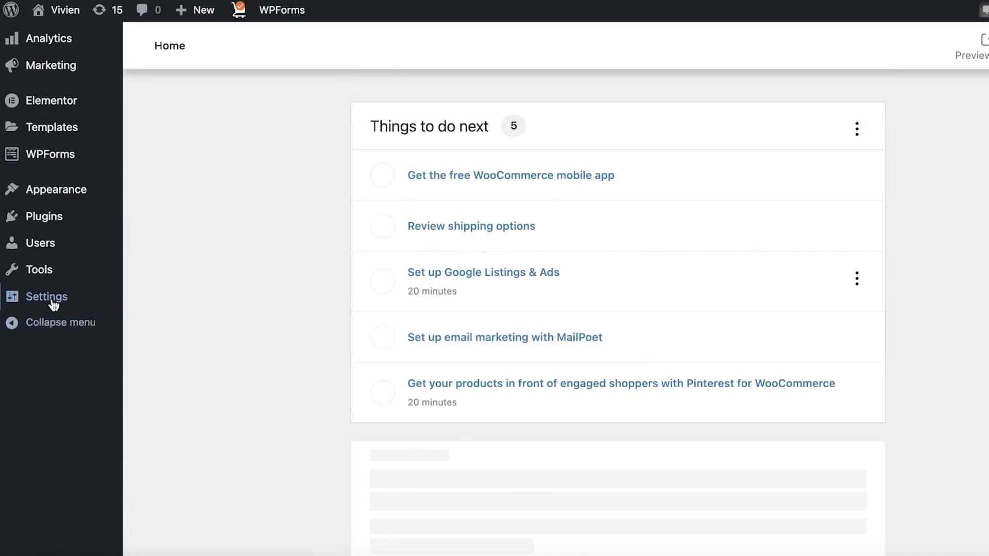
{"action": "scroll", "coordinate": [434, 245], "scroll_direction": "up", "scroll_amount": 4}
{"action": "mouse_move", "coordinate": [50, 216]}
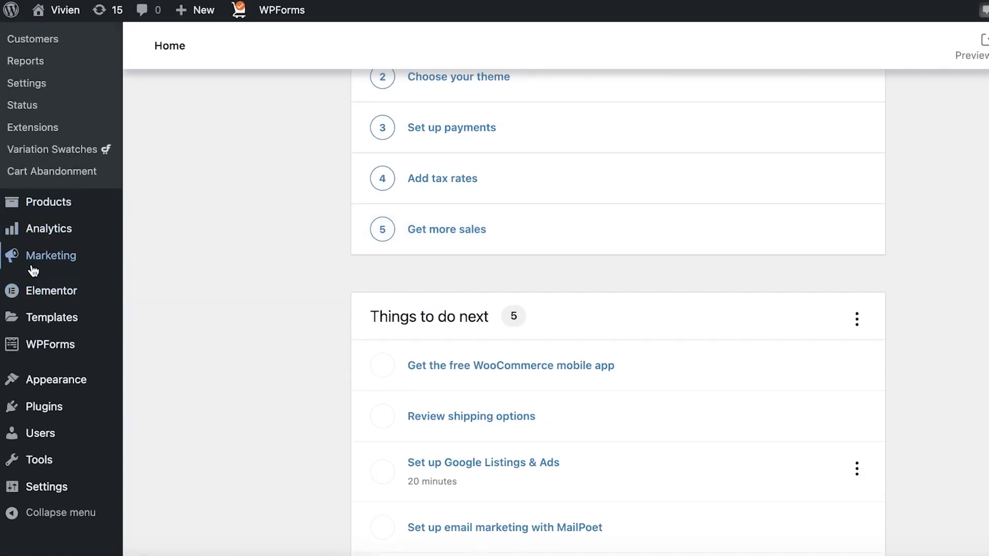
{"action": "mouse_move", "coordinate": [26, 344]}
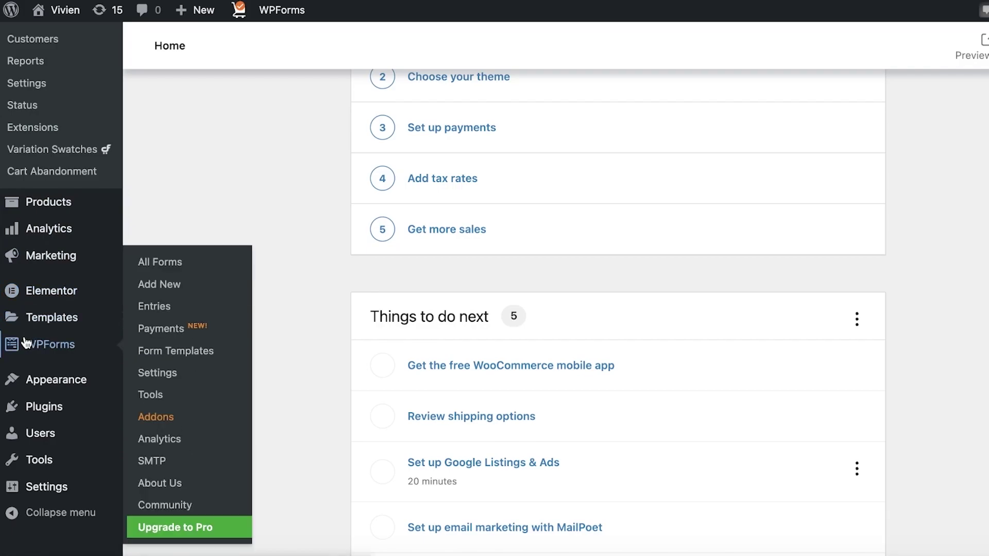
{"action": "mouse_move", "coordinate": [16, 381]}
{"action": "scroll", "coordinate": [16, 381], "scroll_direction": "up", "scroll_amount": 7}
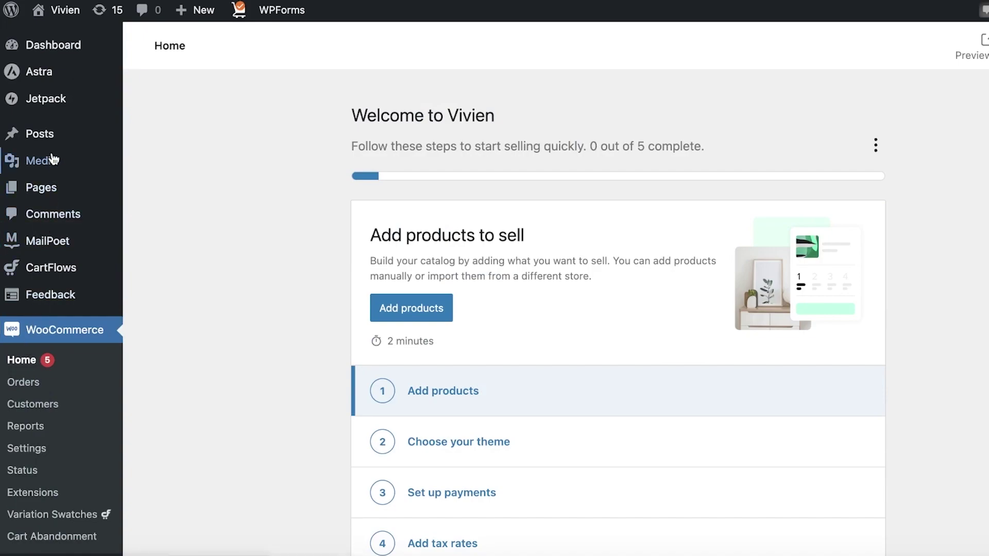
{"action": "mouse_move", "coordinate": [37, 253]}
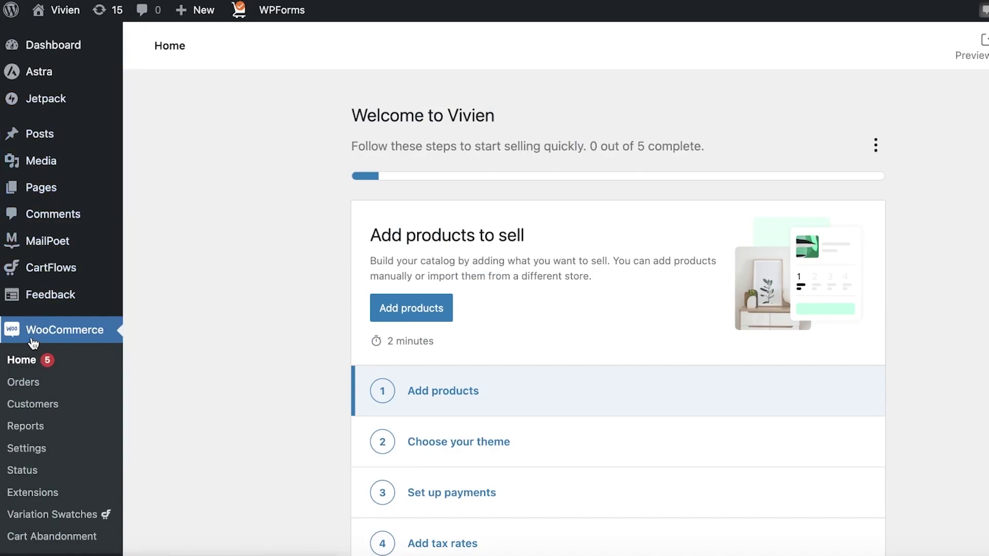
- Start adding a physical product to the store and dismiss the product editor's guided tour
{"action": "left_click", "coordinate": [424, 397]}
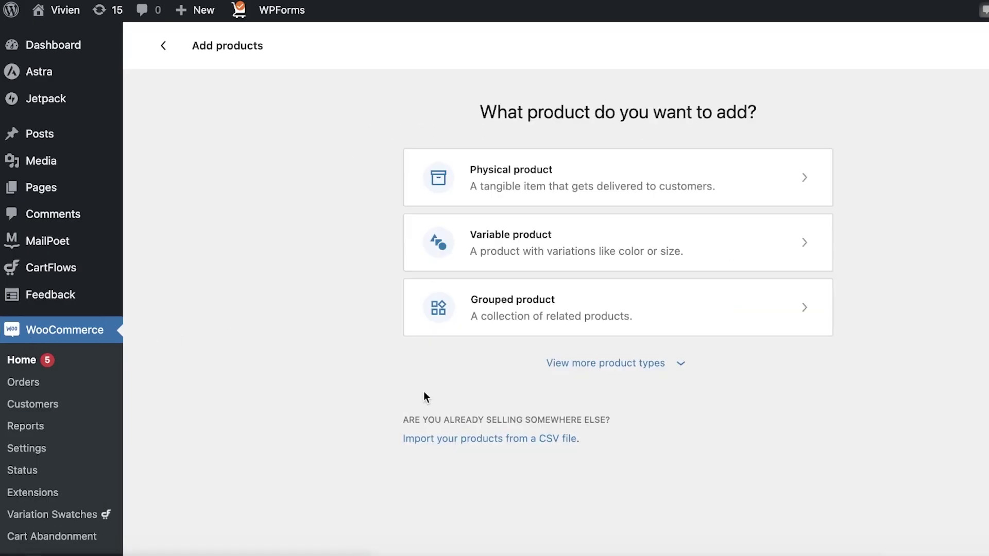
{"action": "left_click", "coordinate": [479, 184]}
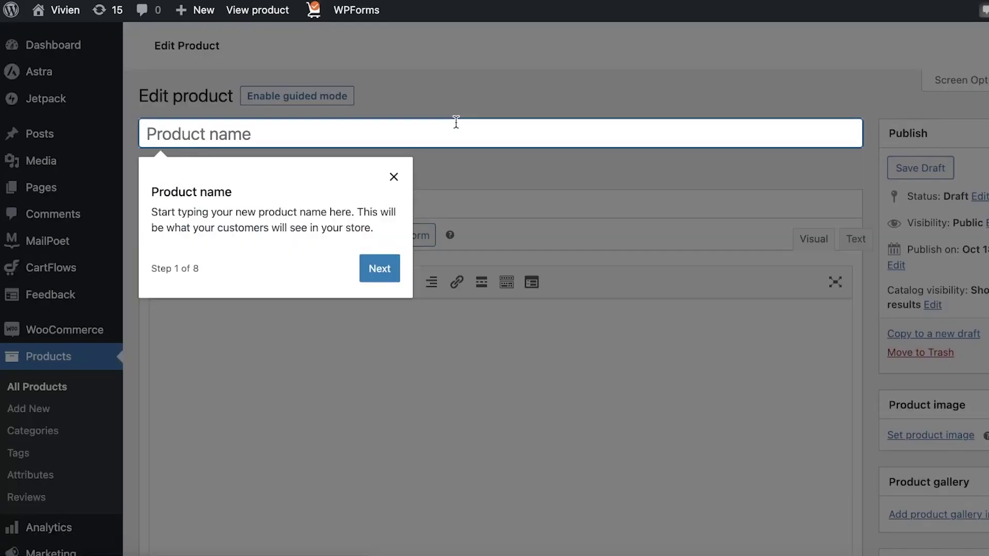
{"action": "left_click", "coordinate": [366, 269]}
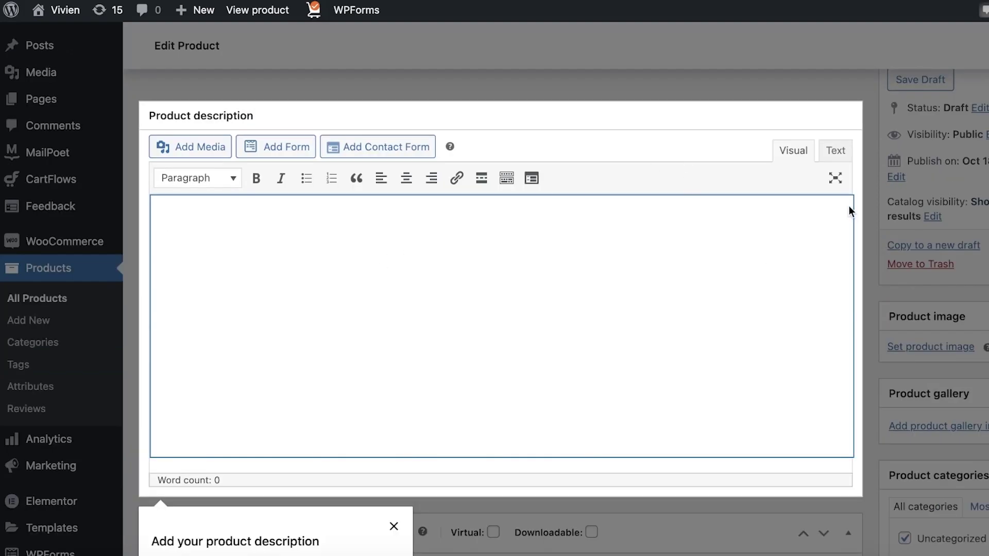
{"action": "left_click", "coordinate": [393, 526]}
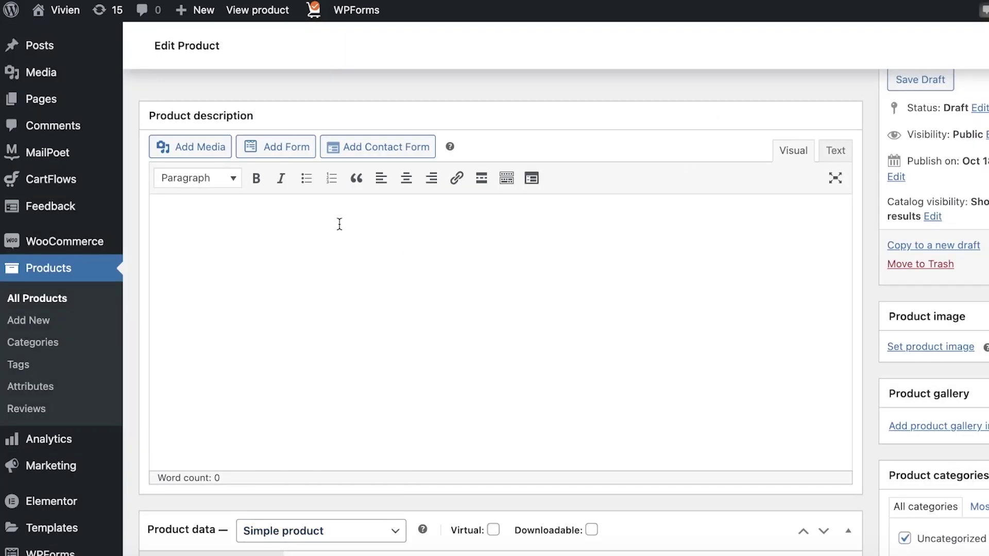
- Name the new product "Painting"
{"action": "scroll", "coordinate": [309, 115], "scroll_direction": "up", "scroll_amount": 2}
{"action": "left_click", "coordinate": [306, 127]}
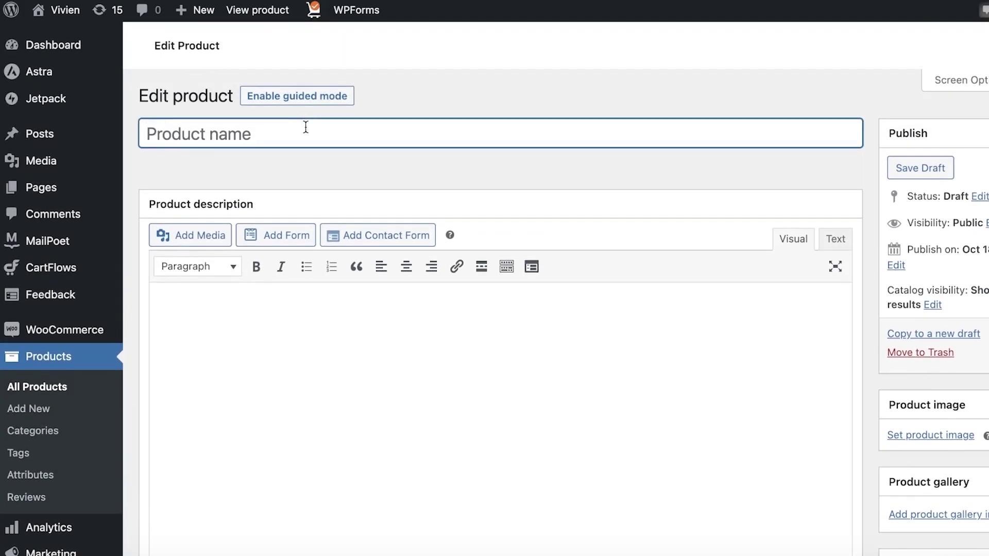
{"action": "type", "text": "Painting"}
- Set the product's regular price to 33 and its sale price to 21
{"action": "scroll", "coordinate": [356, 252], "scroll_direction": "down", "scroll_amount": 10}
{"action": "scroll", "coordinate": [413, 225], "scroll_direction": "up", "scroll_amount": 4}
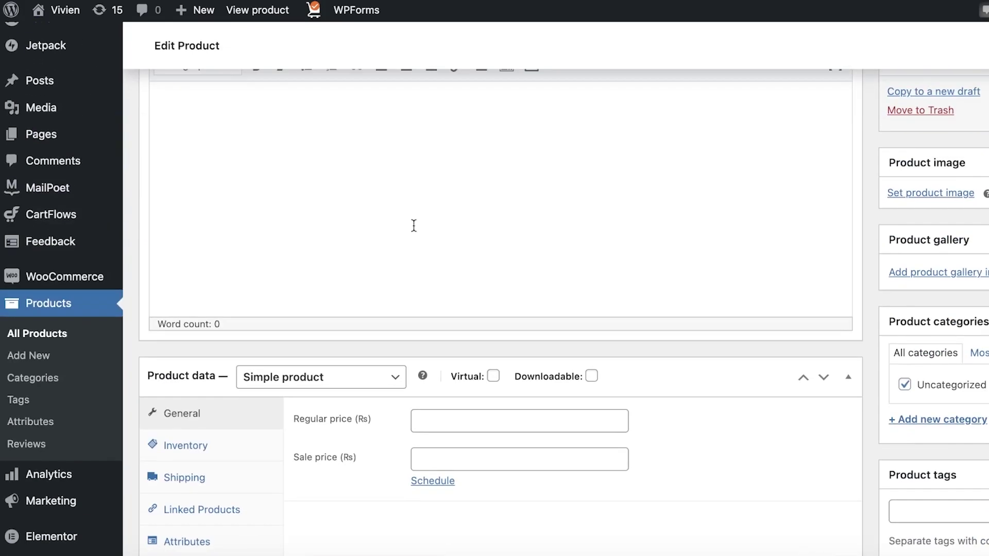
{"action": "scroll", "coordinate": [488, 219], "scroll_direction": "down", "scroll_amount": 4}
{"action": "left_click", "coordinate": [488, 231]}
{"action": "type", "text": "33"}
{"action": "left_click", "coordinate": [481, 267]}
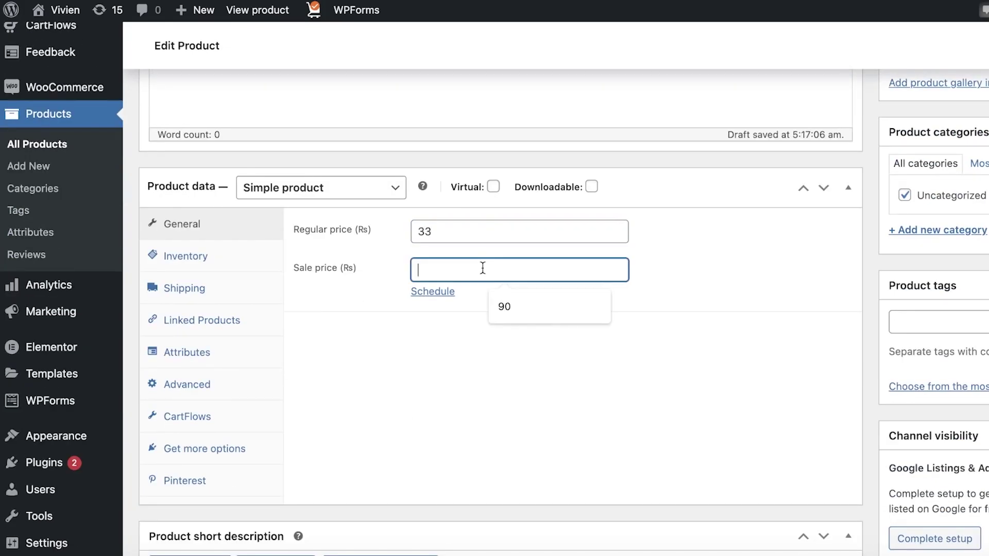
{"action": "type", "text": "21"}
- Set the product's SKU to 1242, turn on stock quantity tracking and set the quantity to 1100
{"action": "left_click", "coordinate": [232, 256]}
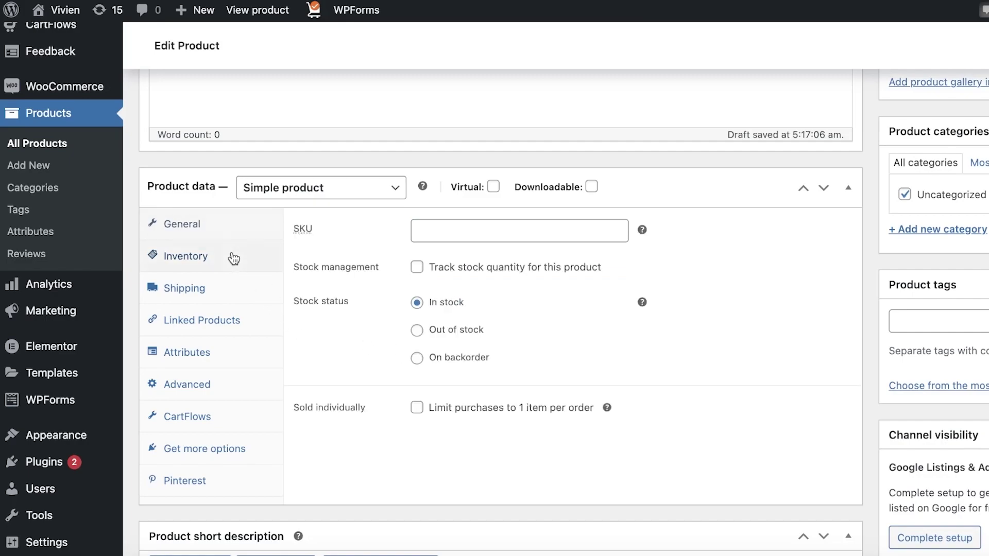
{"action": "left_click", "coordinate": [499, 225]}
{"action": "type", "text": "1242"}
{"action": "left_click", "coordinate": [417, 267]}
{"action": "left_click", "coordinate": [451, 304]}
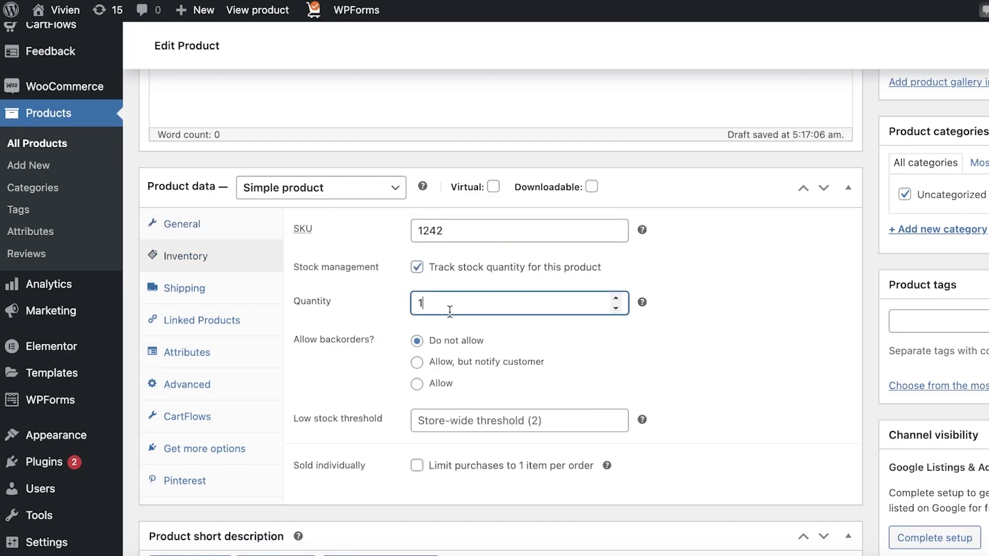
{"action": "type", "text": "100"}
- Enter "Floral Painting on Canvas" as the product's short description and publish the product
{"action": "scroll", "coordinate": [465, 274], "scroll_direction": "down", "scroll_amount": 5}
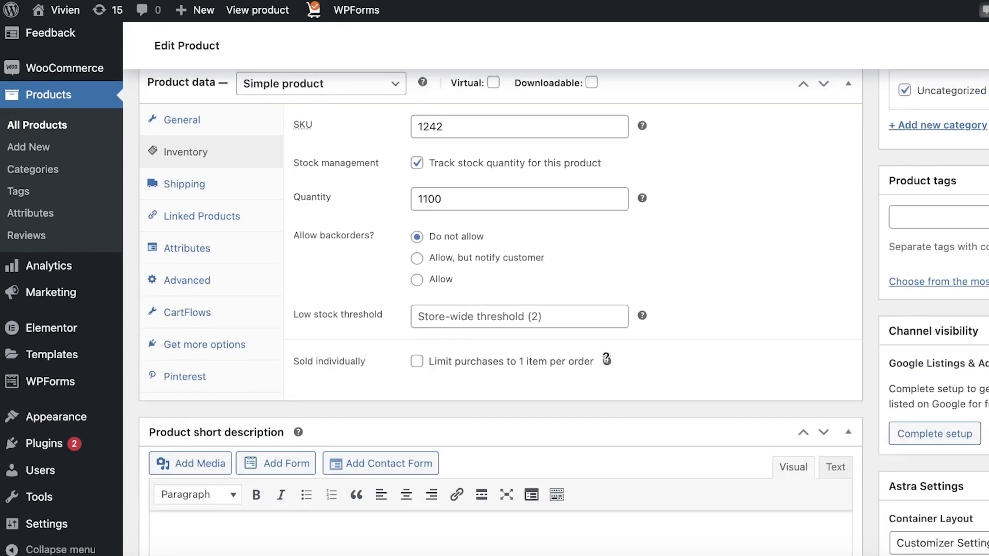
{"action": "scroll", "coordinate": [465, 274], "scroll_direction": "down", "scroll_amount": 8}
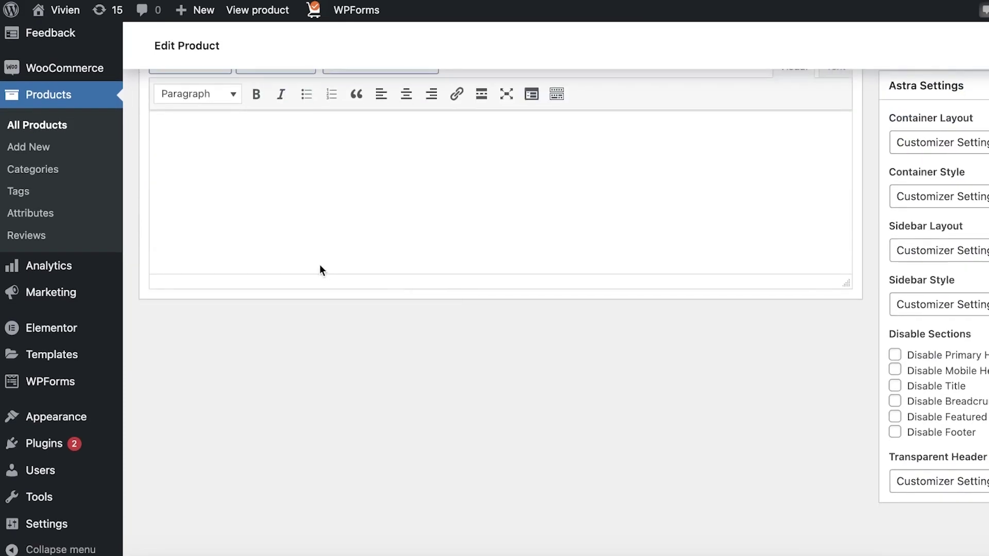
{"action": "left_click", "coordinate": [331, 189]}
{"action": "scroll", "coordinate": [332, 189], "scroll_direction": "up", "scroll_amount": 13}
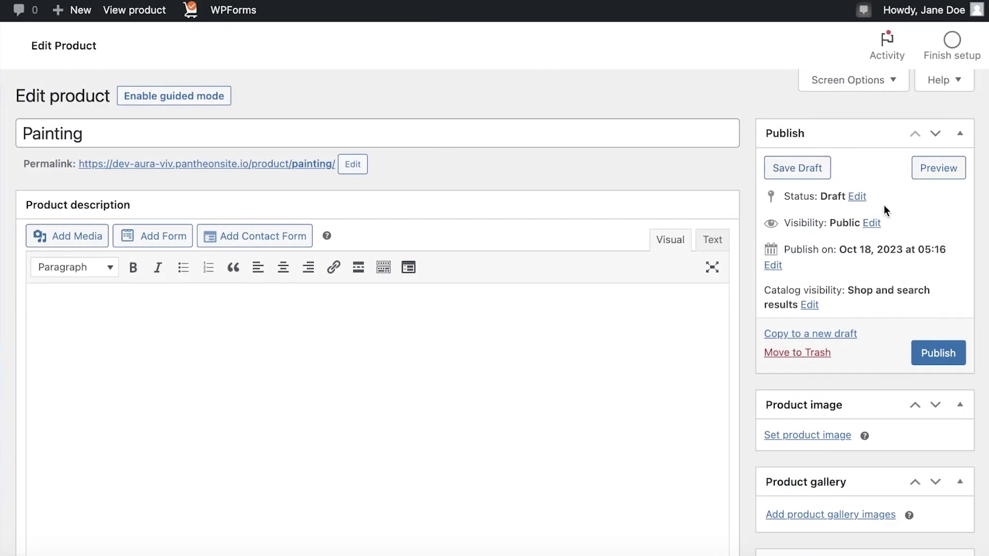
{"action": "left_click", "coordinate": [917, 360]}
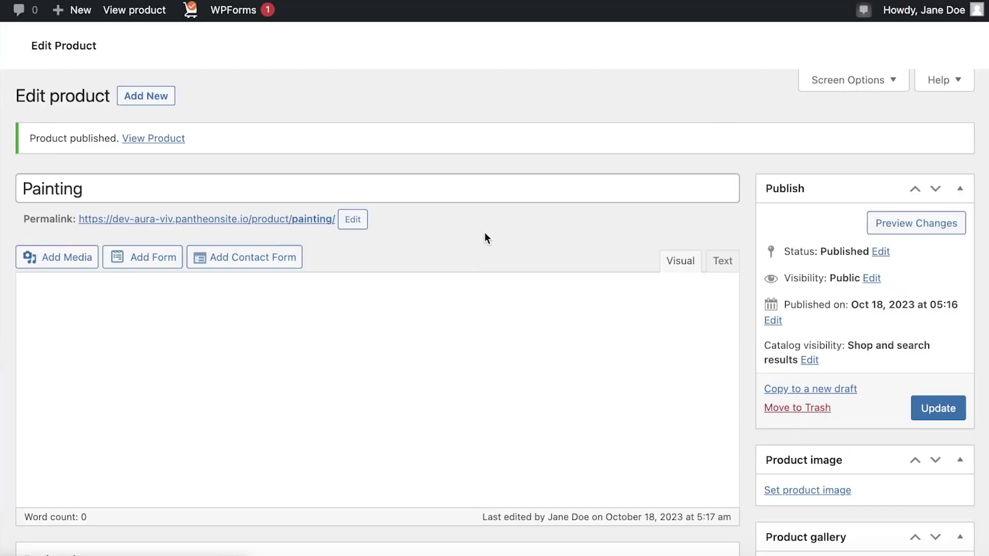
- Upload download (1).jpeg from the Downloads folder and set it as the product image
{"action": "scroll", "coordinate": [598, 248], "scroll_direction": "down", "scroll_amount": 10}
{"action": "scroll", "coordinate": [647, 280], "scroll_direction": "up", "scroll_amount": 8}
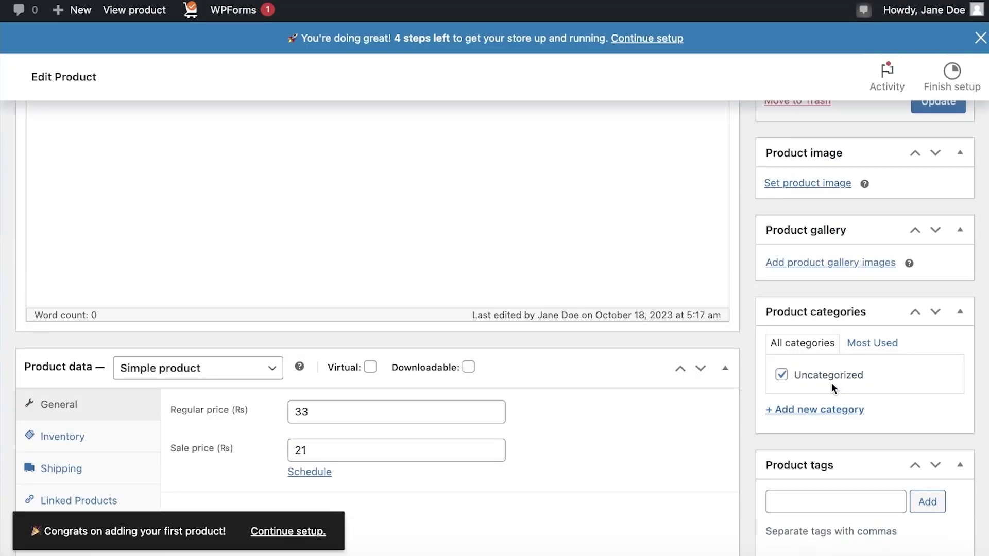
{"action": "scroll", "coordinate": [827, 241], "scroll_direction": "up", "scroll_amount": 1}
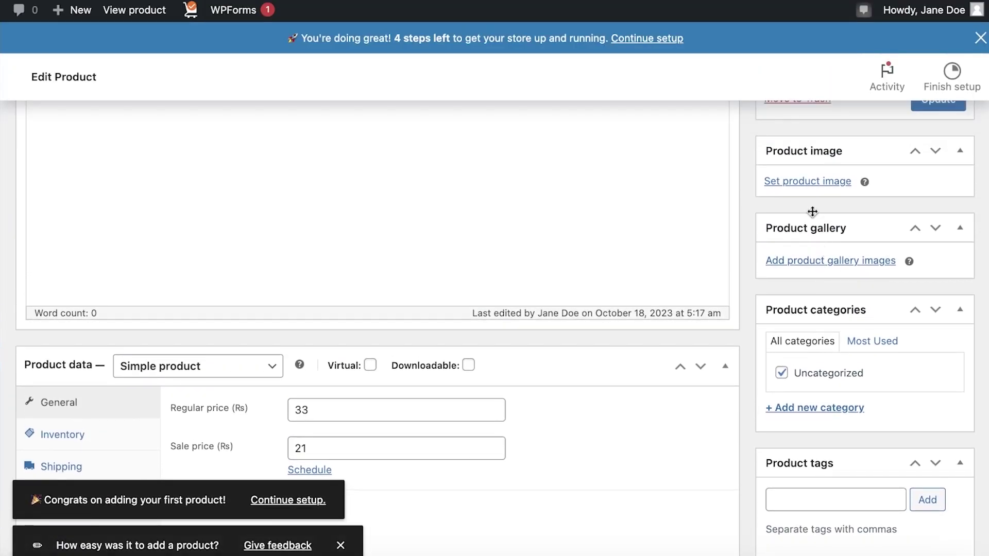
{"action": "left_click", "coordinate": [801, 184]}
{"action": "left_click", "coordinate": [453, 309]}
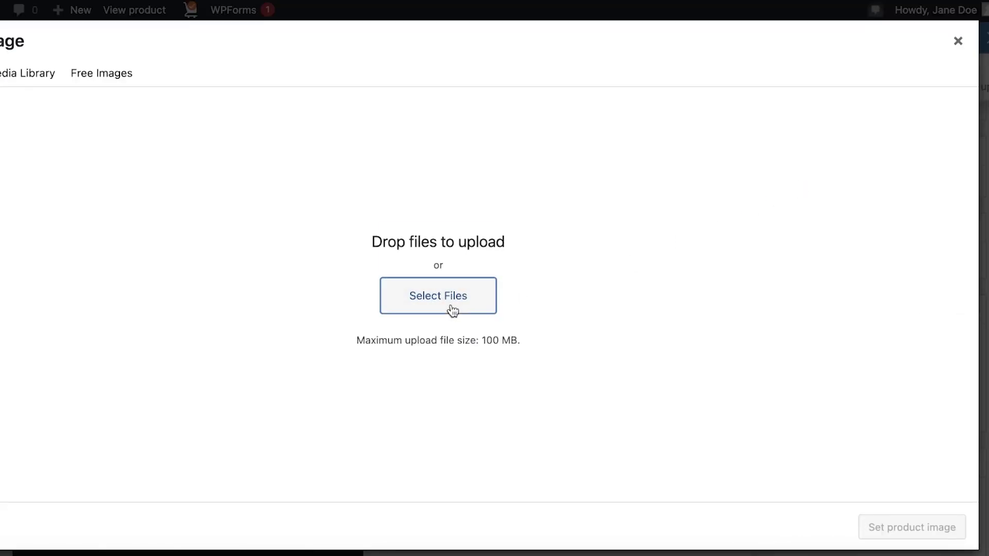
{"action": "left_click", "coordinate": [178, 155]}
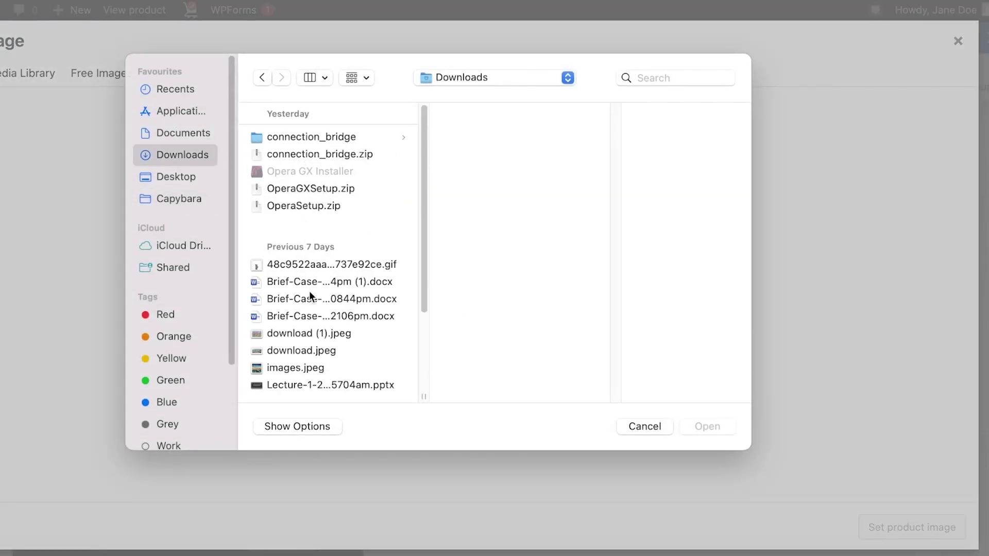
{"action": "scroll", "coordinate": [309, 313], "scroll_direction": "down", "scroll_amount": 1}
{"action": "left_click", "coordinate": [304, 342]}
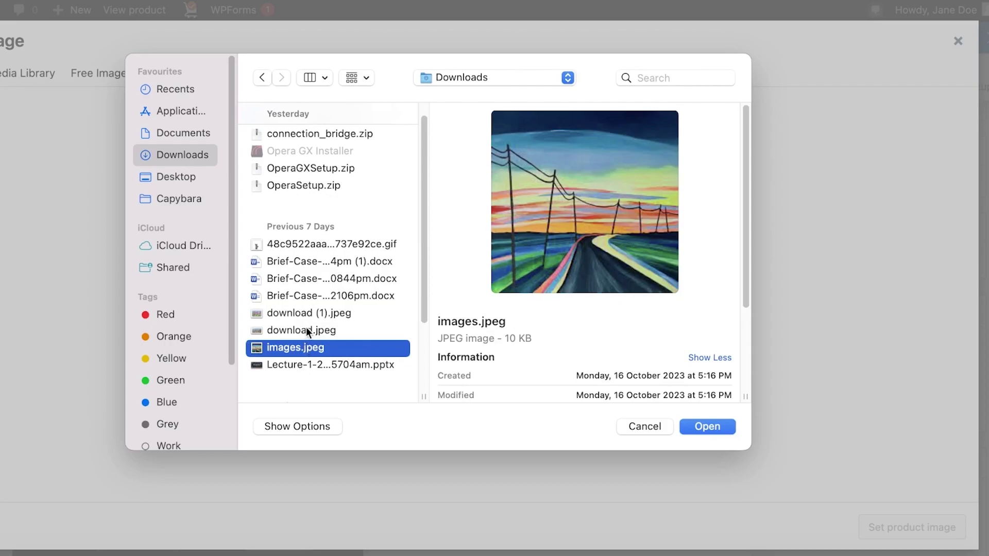
{"action": "left_click", "coordinate": [305, 314]}
{"action": "left_click", "coordinate": [725, 431]}
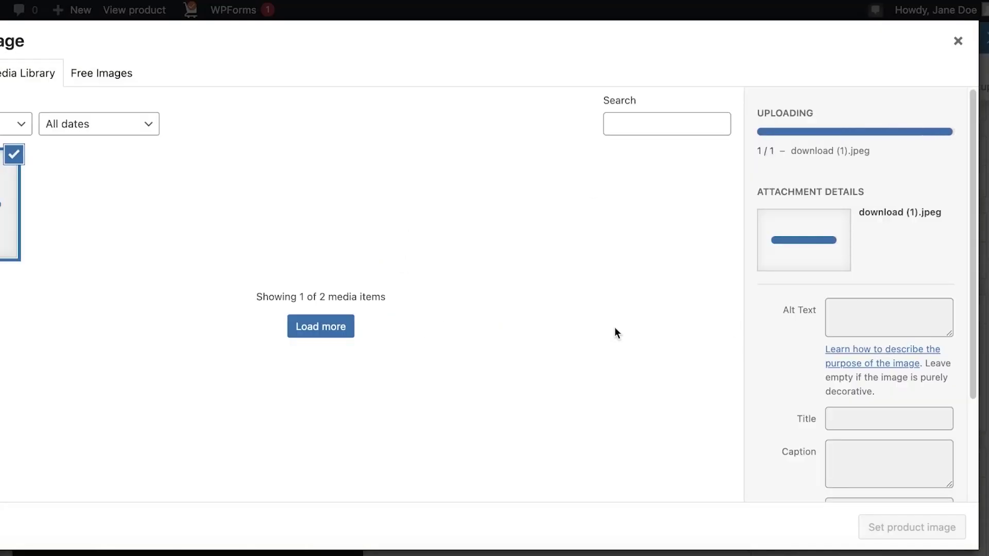
{"action": "left_click", "coordinate": [922, 527]}
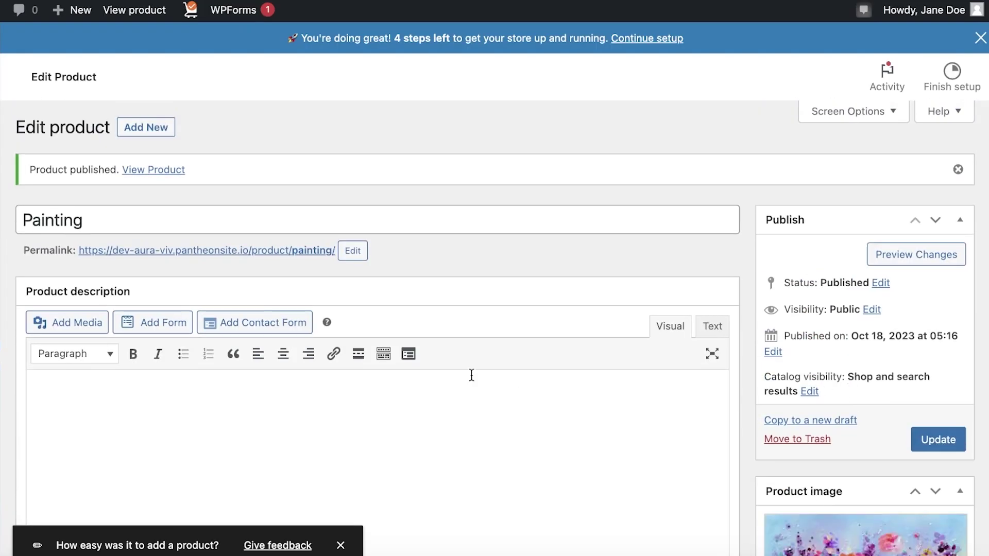
- Review the product's image, prices, categories and short description, and dismiss the store setup banner
{"action": "scroll", "coordinate": [799, 388], "scroll_direction": "down", "scroll_amount": 10}
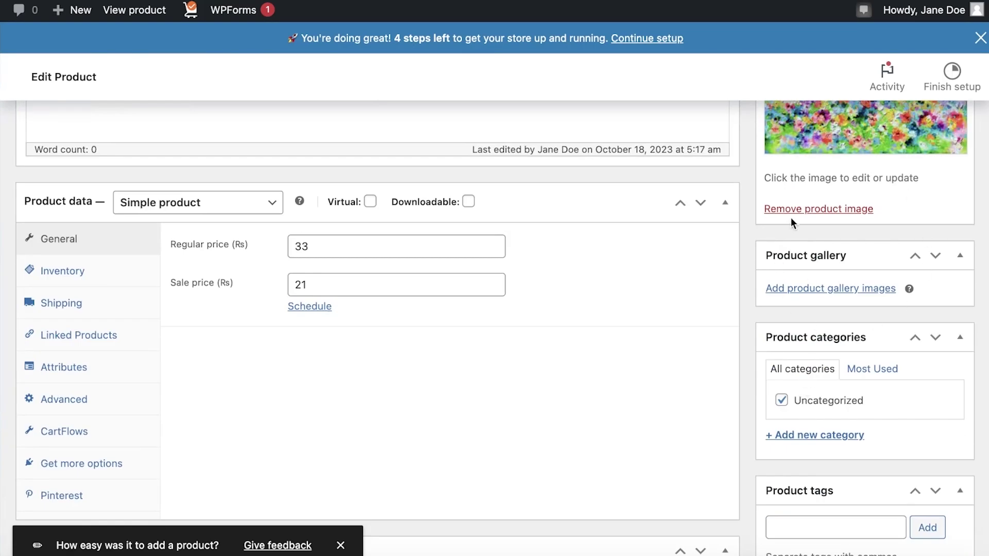
{"action": "scroll", "coordinate": [790, 218], "scroll_direction": "up", "scroll_amount": 4}
{"action": "scroll", "coordinate": [790, 227], "scroll_direction": "down", "scroll_amount": 4}
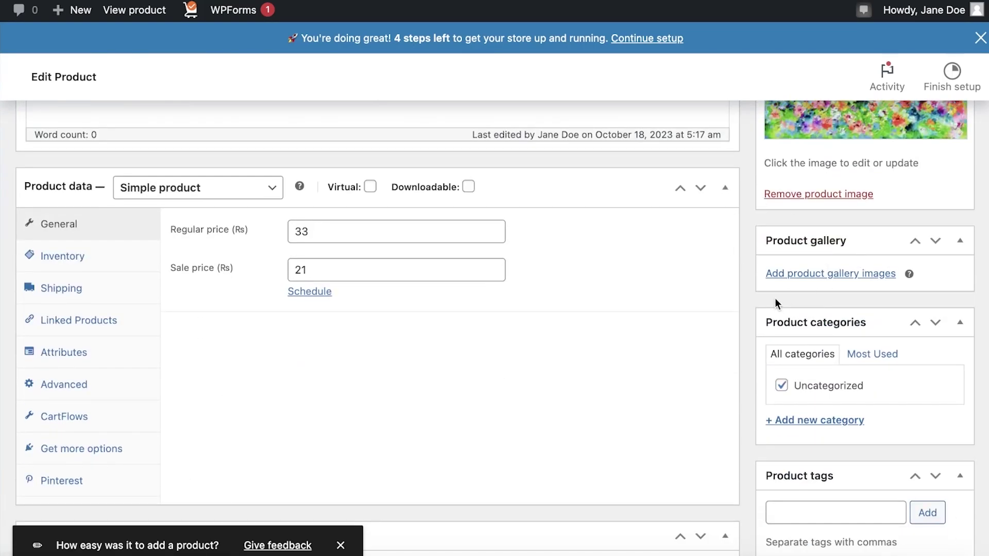
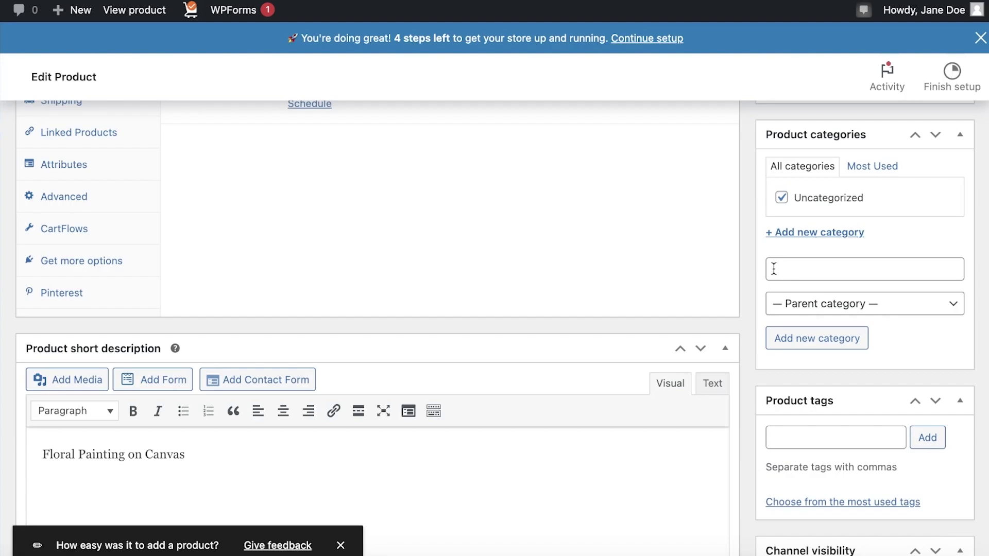
{"action": "scroll", "coordinate": [694, 253], "scroll_direction": "up", "scroll_amount": 5}
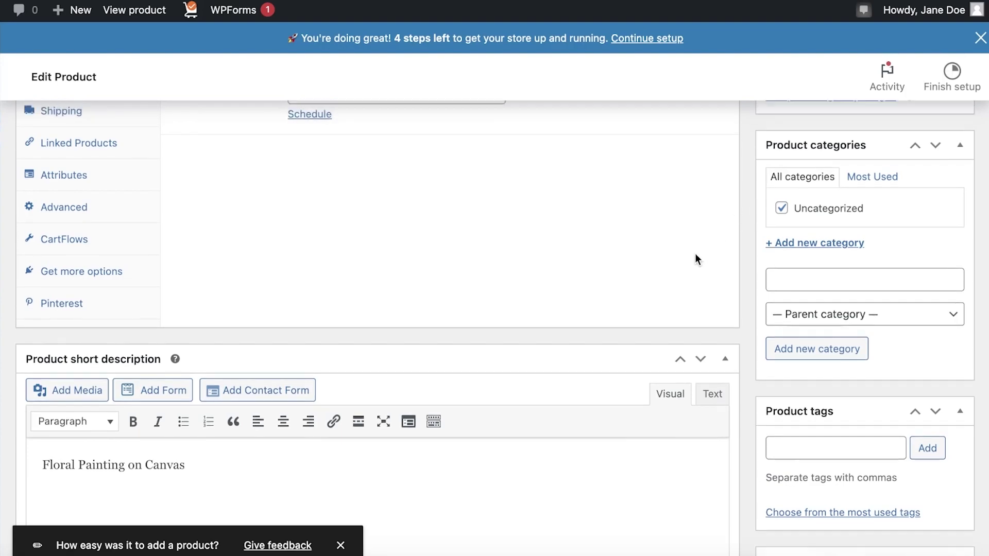
{"action": "scroll", "coordinate": [451, 197], "scroll_direction": "up", "scroll_amount": 6}
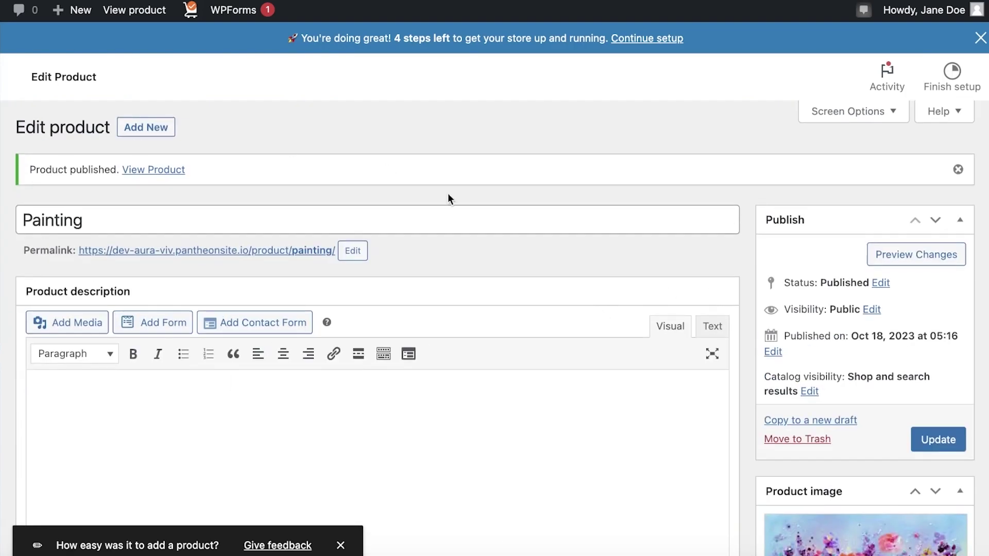
{"action": "scroll", "coordinate": [387, 320], "scroll_direction": "down", "scroll_amount": 4}
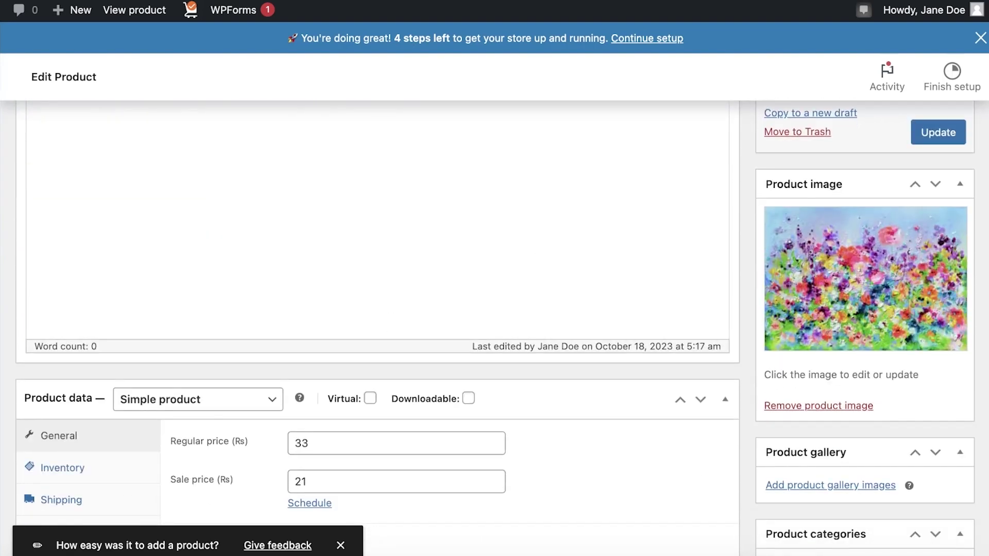
{"action": "left_click", "coordinate": [980, 38]}
{"action": "scroll", "coordinate": [521, 265], "scroll_direction": "down", "scroll_amount": 3}
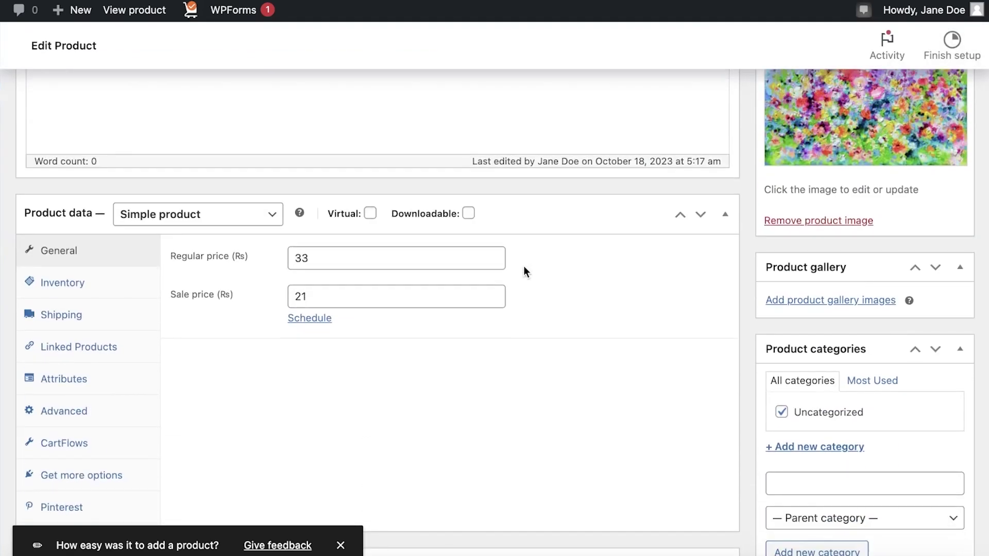
- Keep Simple product as the product type and open the product's attributes
{"action": "scroll", "coordinate": [532, 199], "scroll_direction": "down", "scroll_amount": 3}
{"action": "scroll", "coordinate": [266, 155], "scroll_direction": "up", "scroll_amount": 1}
{"action": "left_click", "coordinate": [194, 117]}
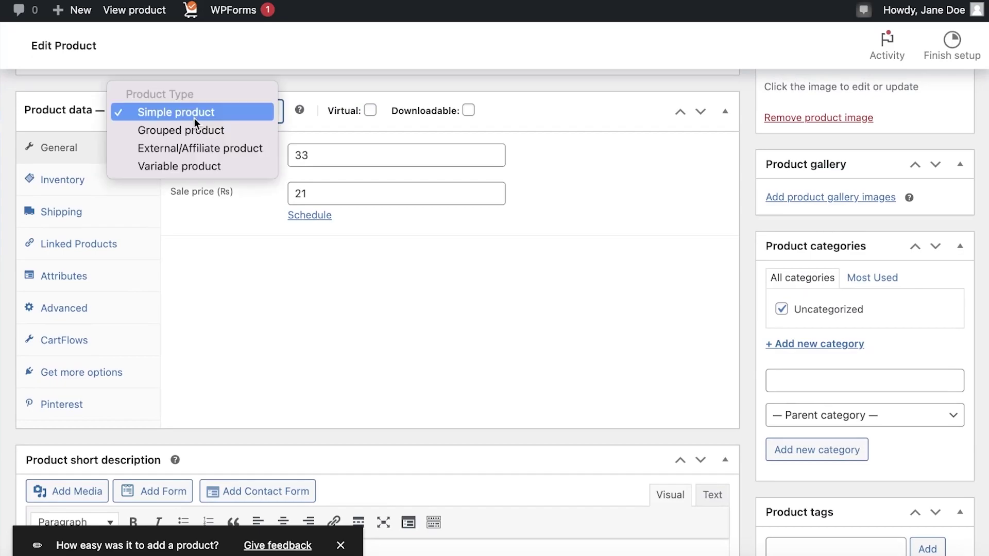
{"action": "left_click", "coordinate": [151, 114]}
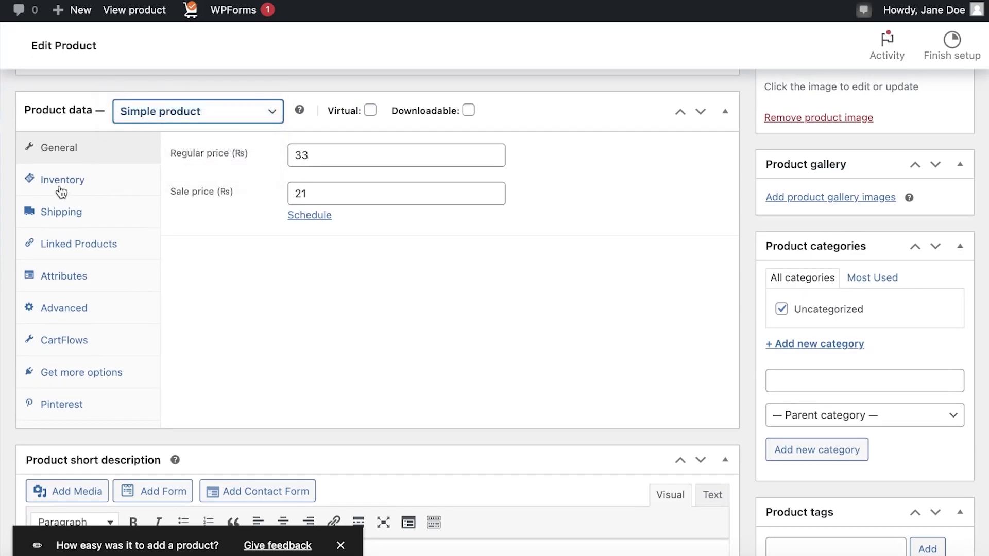
{"action": "left_click", "coordinate": [52, 278]}
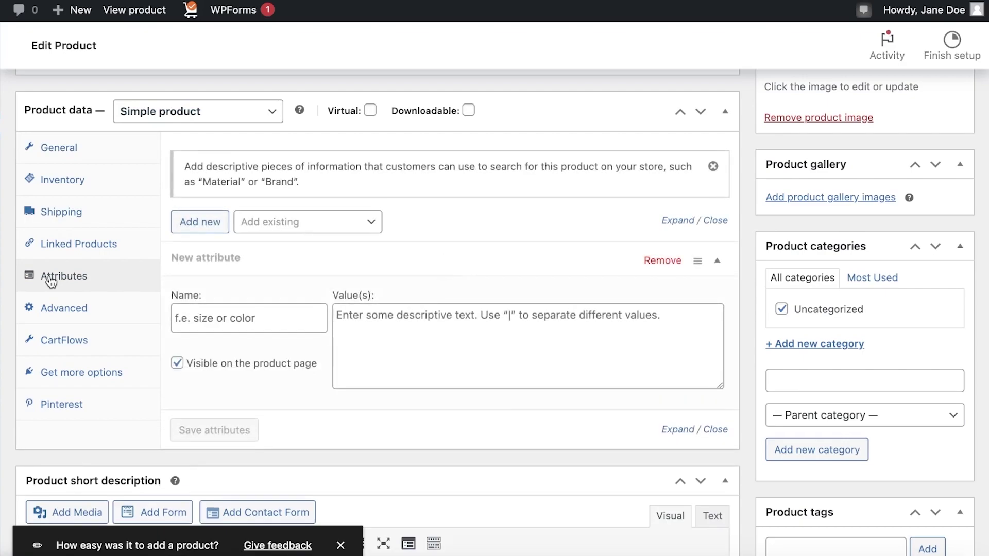
- Add a Size attribute to the product with the values 20cmx20cm and 40cmx40cm, and save the attributes
{"action": "left_click", "coordinate": [247, 320]}
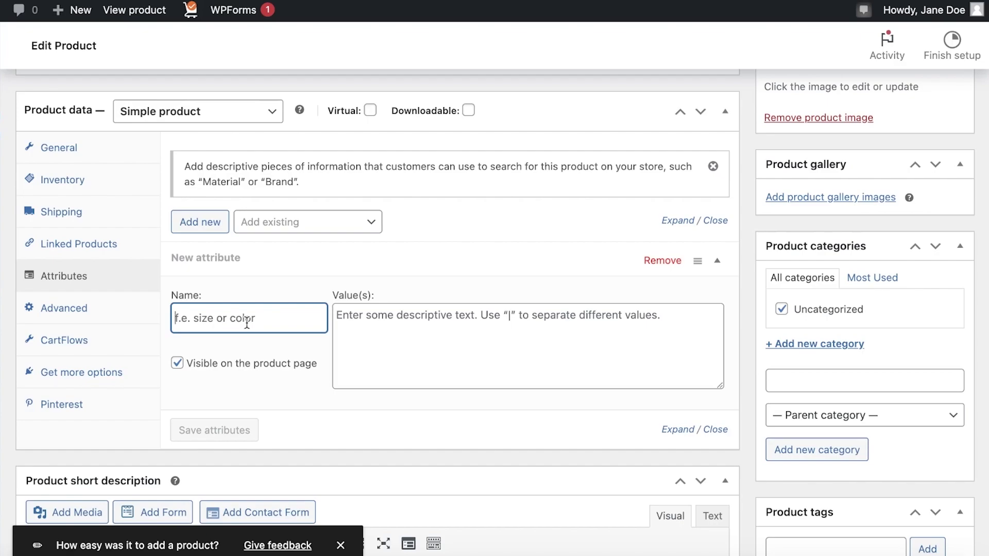
{"action": "type", "text": "Size"}
{"action": "left_click", "coordinate": [455, 348]}
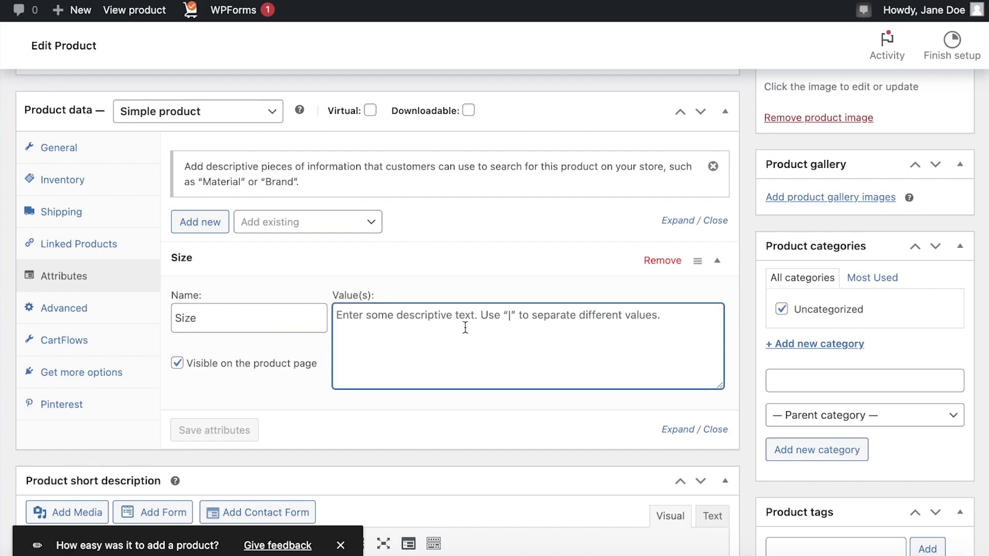
{"action": "type", "text": "20cm"}
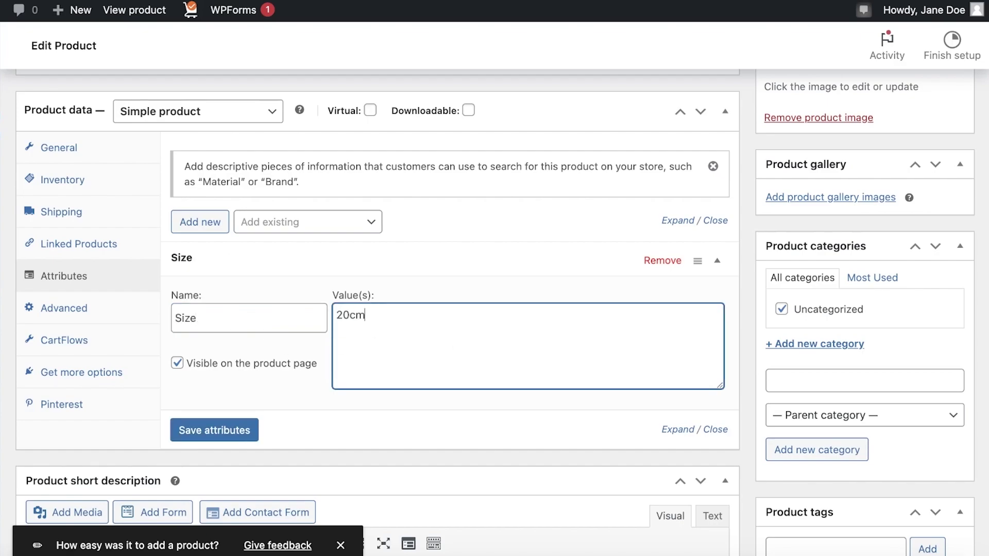
{"action": "type", "text": "x20cm | 40cmx40cm |"}
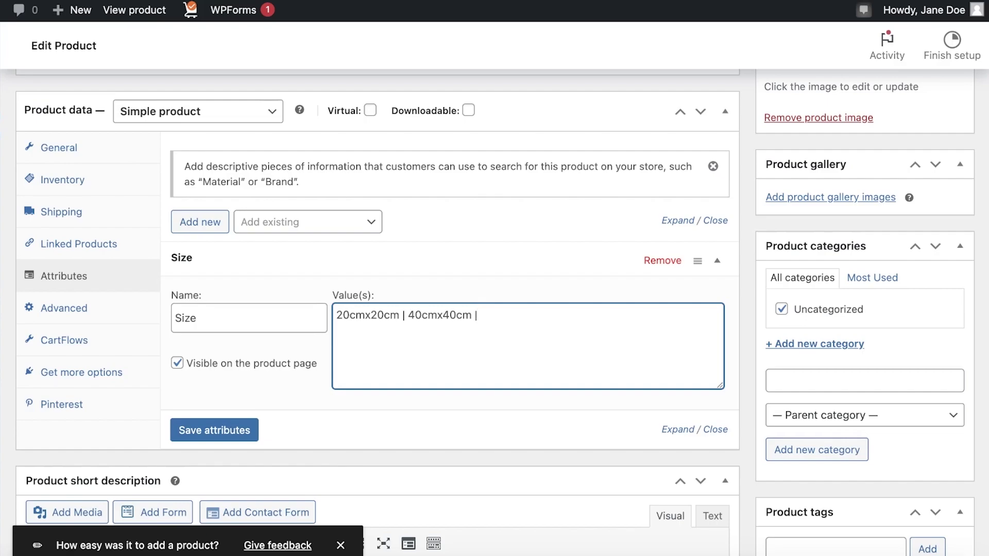
{"action": "left_click", "coordinate": [211, 435]}
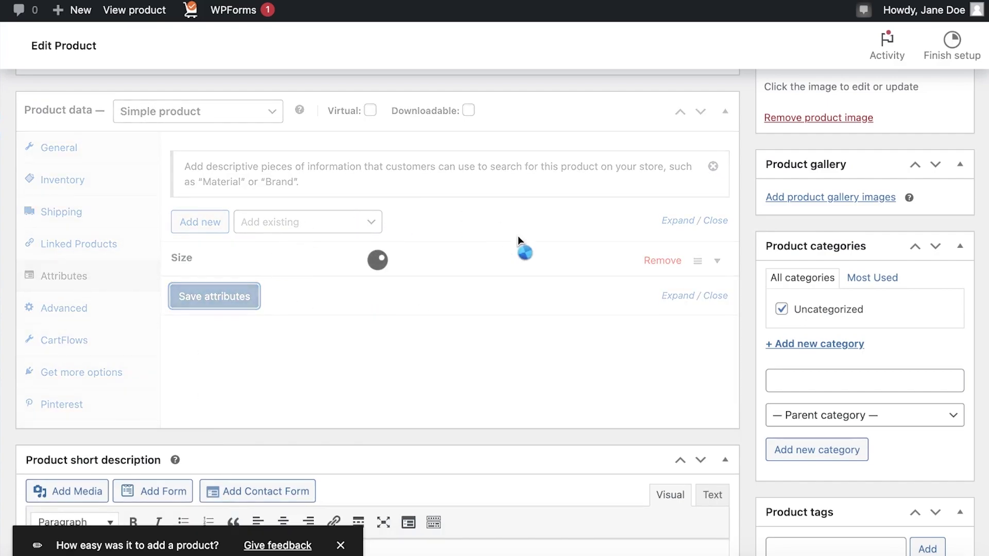
- Update the published Painting product with the saved attribute
{"action": "scroll", "coordinate": [568, 224], "scroll_direction": "up", "scroll_amount": 9}
{"action": "scroll", "coordinate": [567, 224], "scroll_direction": "up", "scroll_amount": 3}
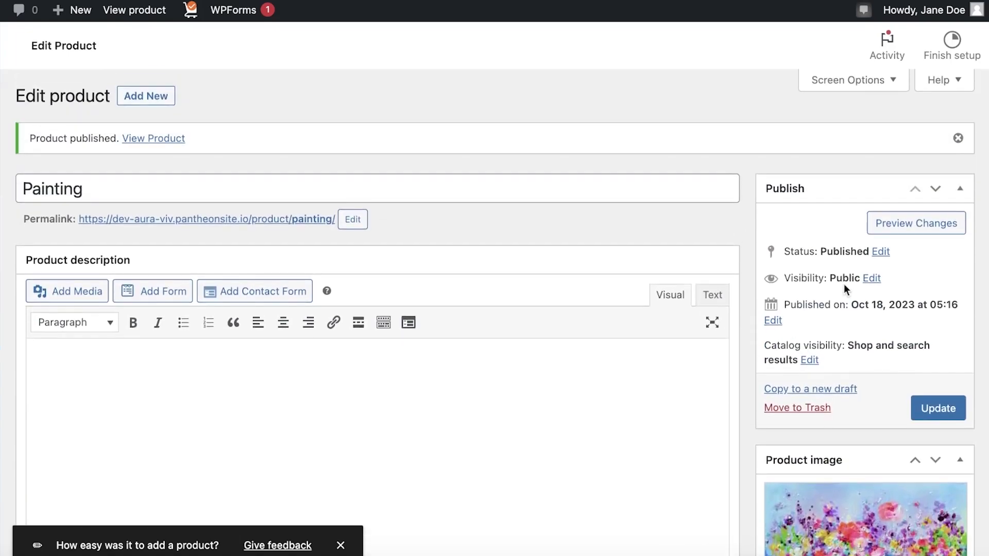
{"action": "left_click", "coordinate": [933, 418]}
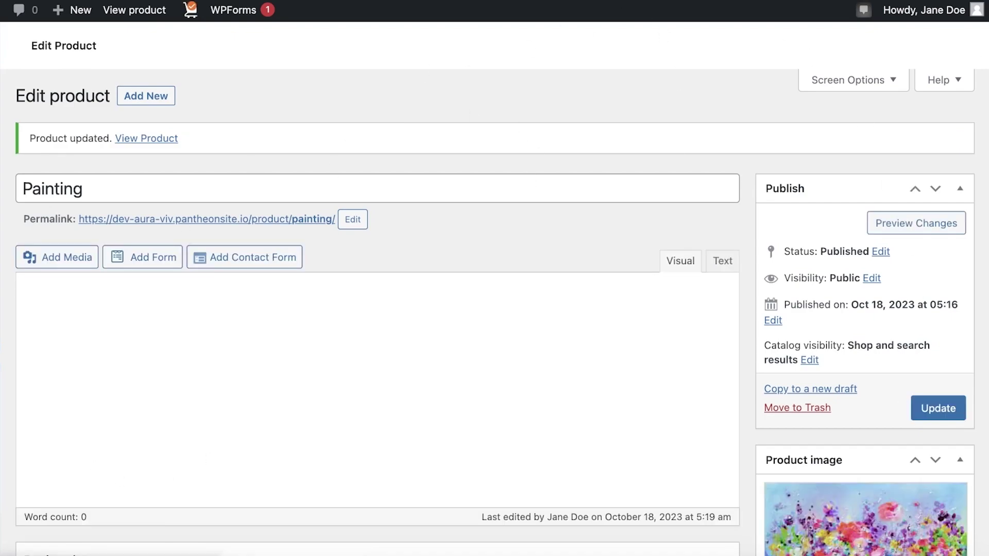
- Open the Painting product's live page from the products list and review its image, price, stock and additional information
{"action": "left_click", "coordinate": [9, 299]}
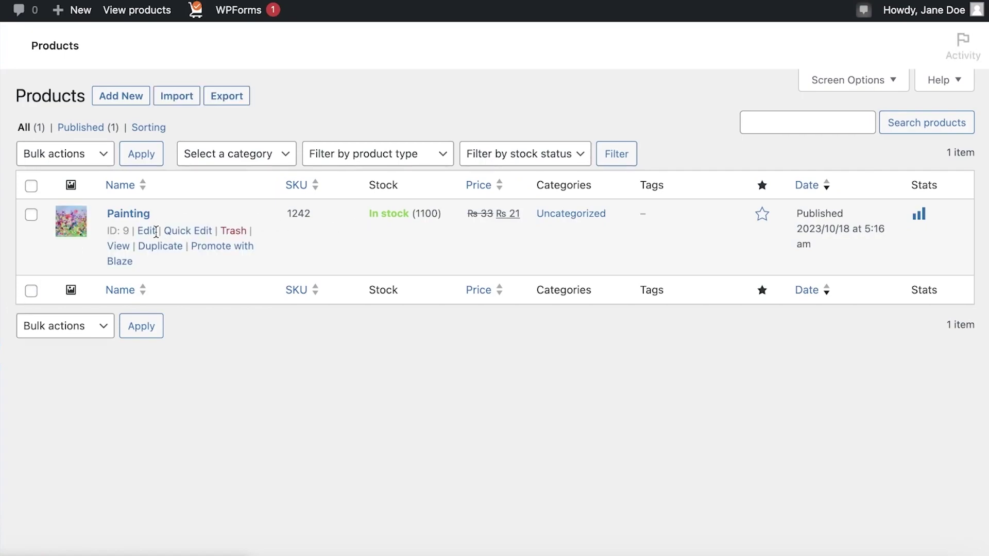
{"action": "left_click", "coordinate": [124, 248]}
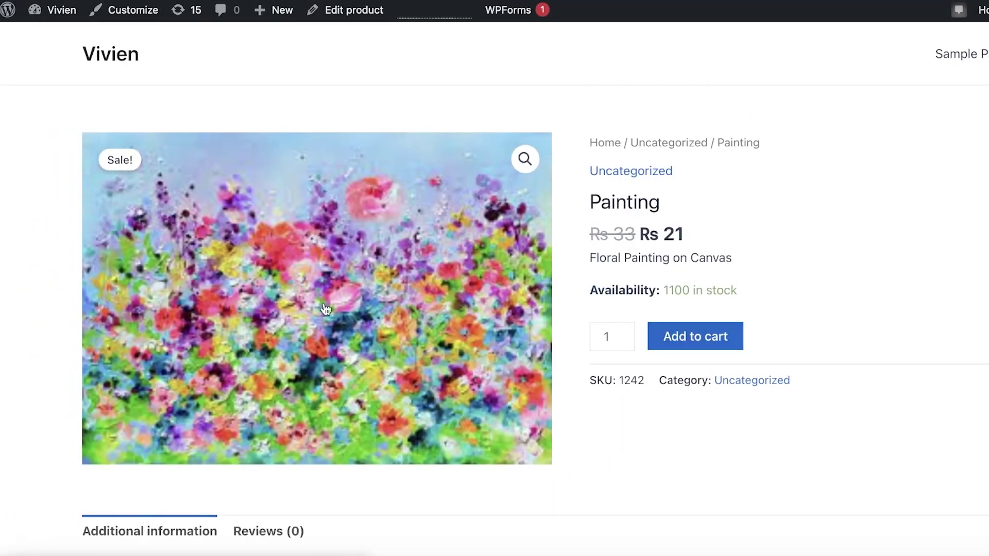
{"action": "scroll", "coordinate": [675, 274], "scroll_direction": "down", "scroll_amount": 4}
{"action": "scroll", "coordinate": [214, 324], "scroll_direction": "up", "scroll_amount": 1}
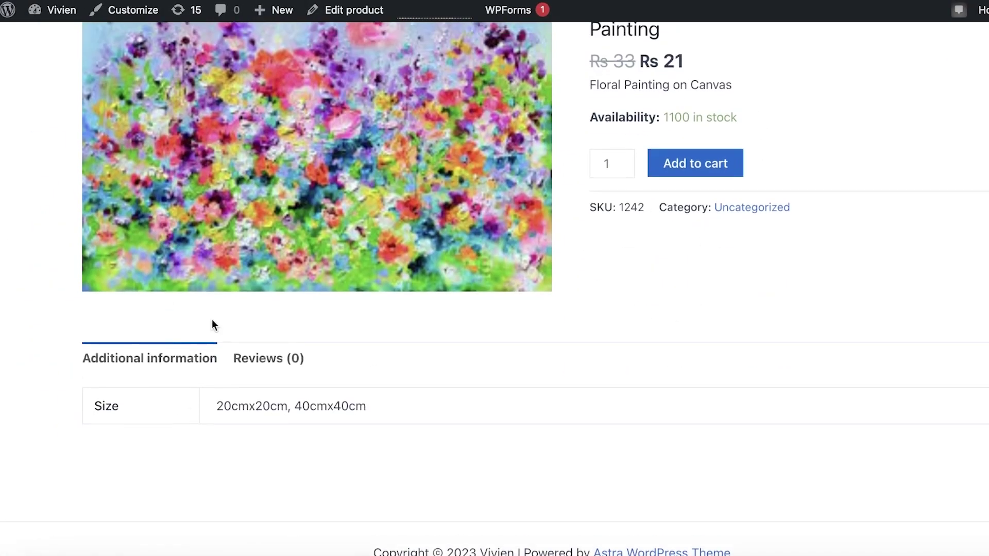
{"action": "scroll", "coordinate": [248, 474], "scroll_direction": "up", "scroll_amount": 3}
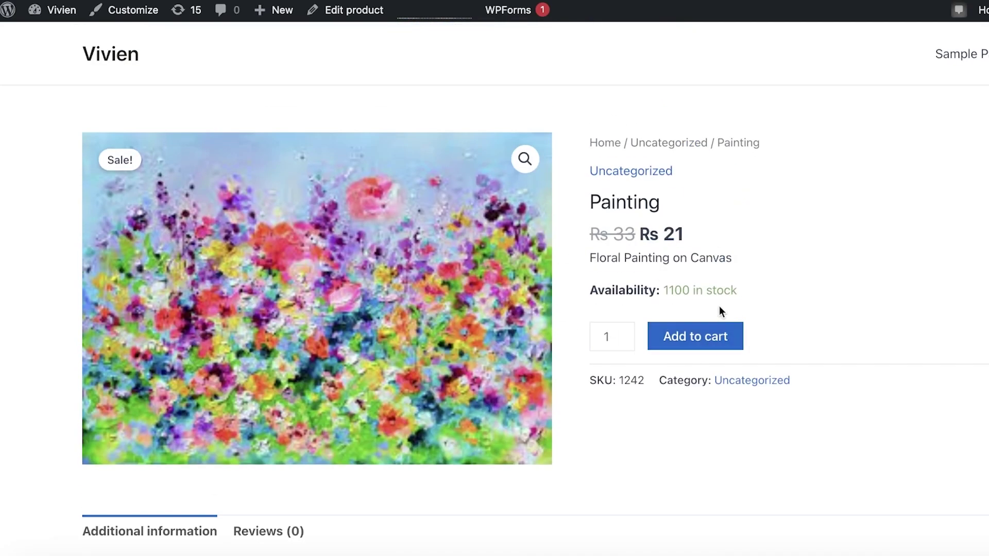
- Return to the site's admin dashboard and open the list of installed plugins
{"action": "left_click", "coordinate": [50, 16]}
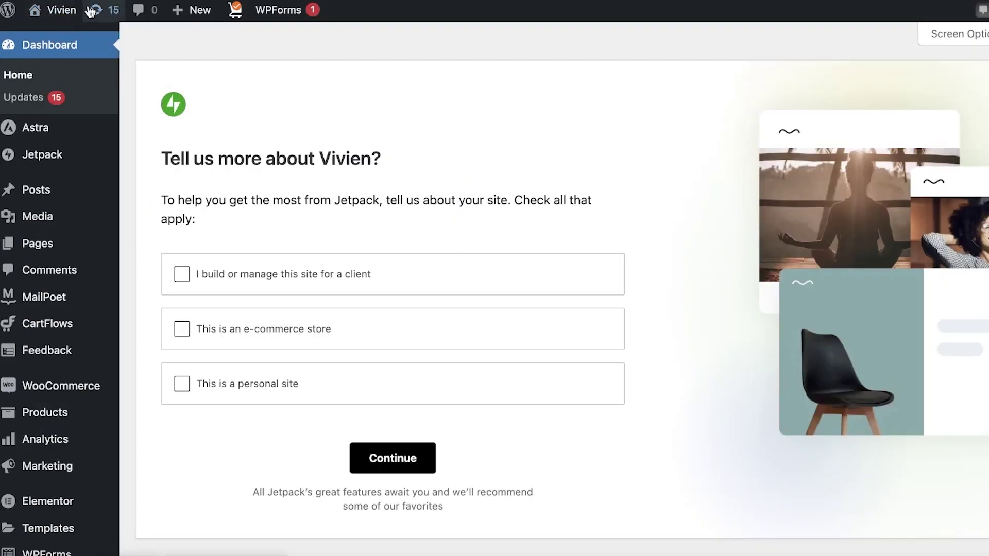
{"action": "mouse_move", "coordinate": [58, 12]}
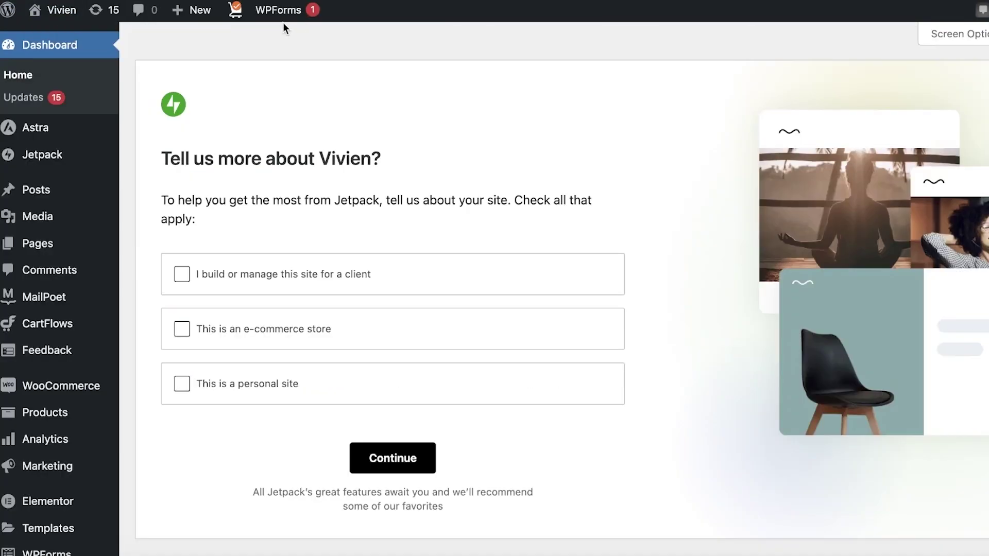
{"action": "mouse_move", "coordinate": [264, 11]}
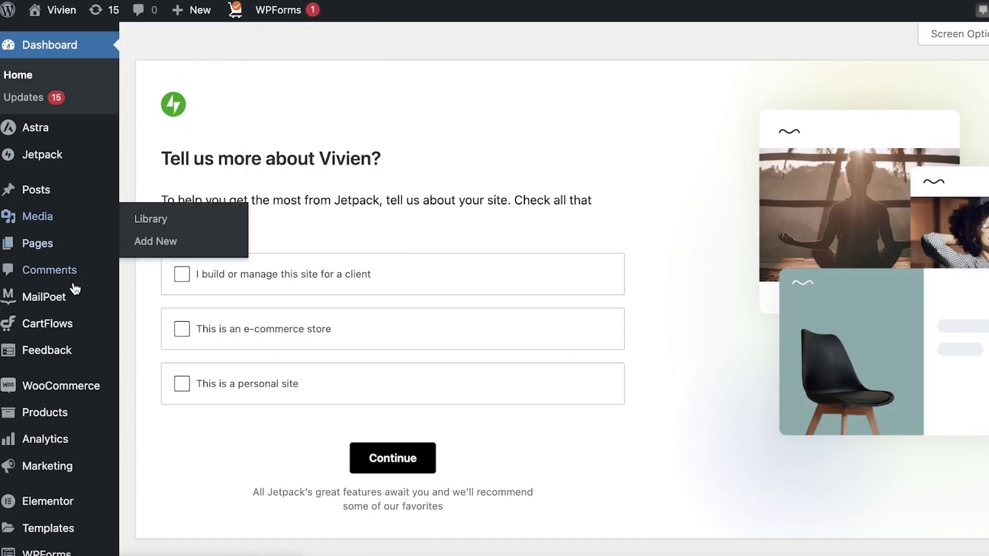
{"action": "scroll", "coordinate": [44, 408], "scroll_direction": "down", "scroll_amount": 1}
{"action": "scroll", "coordinate": [43, 408], "scroll_direction": "down", "scroll_amount": 3}
{"action": "mouse_move", "coordinate": [42, 443]}
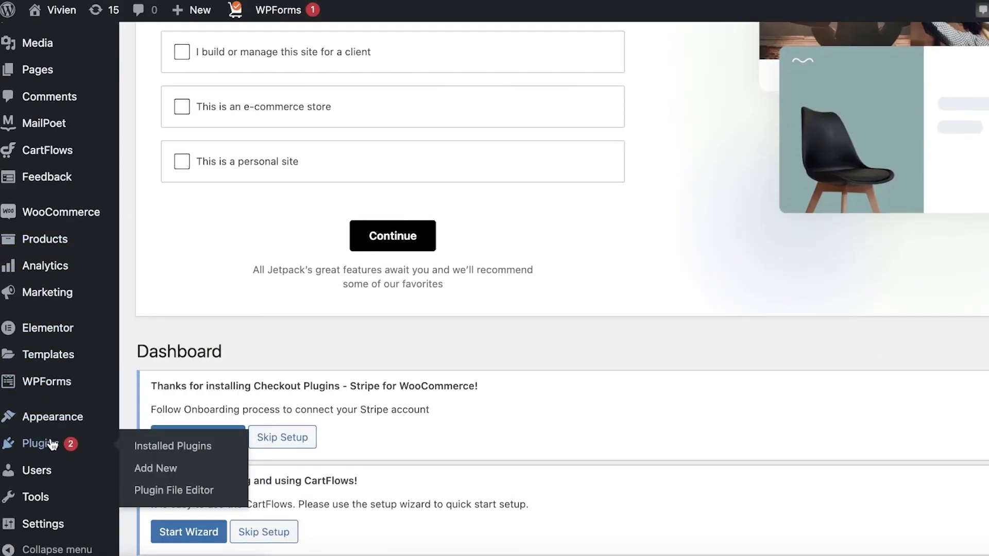
{"action": "left_click", "coordinate": [168, 450]}
{"action": "scroll", "coordinate": [401, 440], "scroll_direction": "down", "scroll_amount": 1}
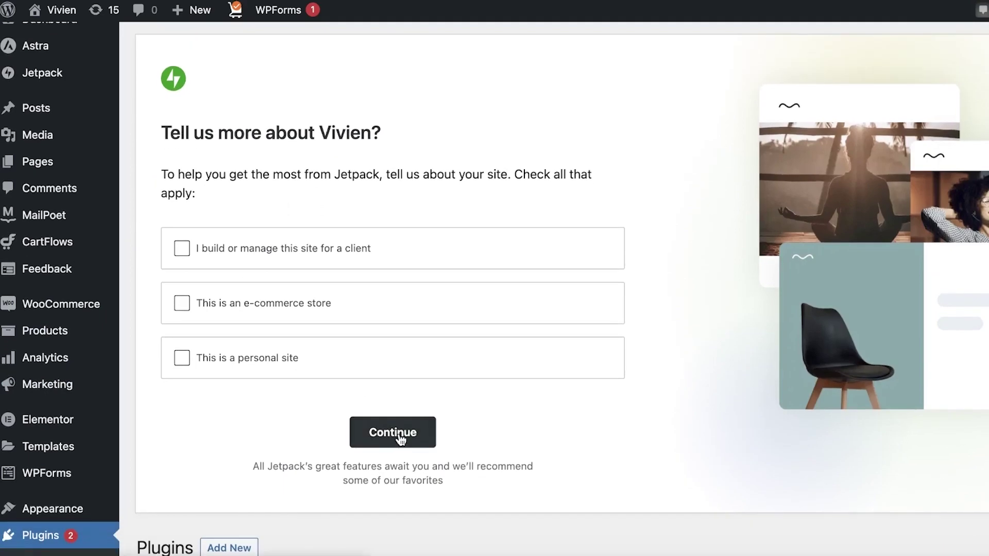
- Continue past the Jetpack site questions without choosing any option and look over the Jetpack welcome page
{"action": "left_click", "coordinate": [401, 441]}
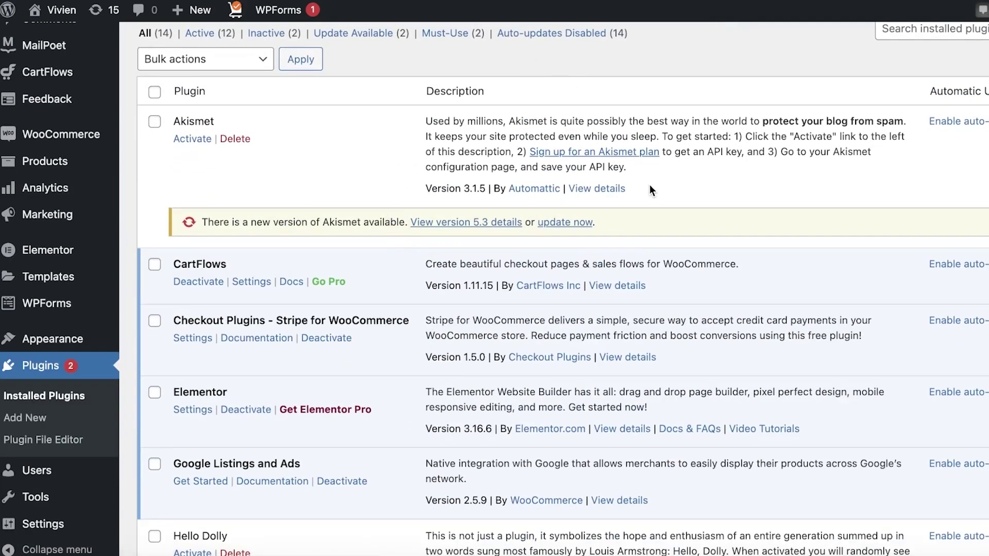
{"action": "scroll", "coordinate": [650, 187], "scroll_direction": "down", "scroll_amount": 3}
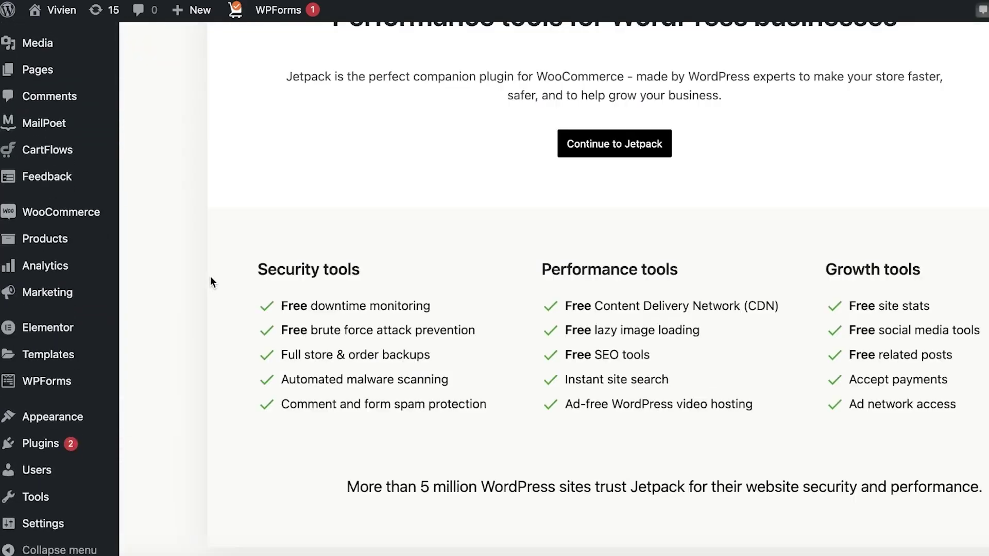
{"action": "scroll", "coordinate": [246, 278], "scroll_direction": "up", "scroll_amount": 5}
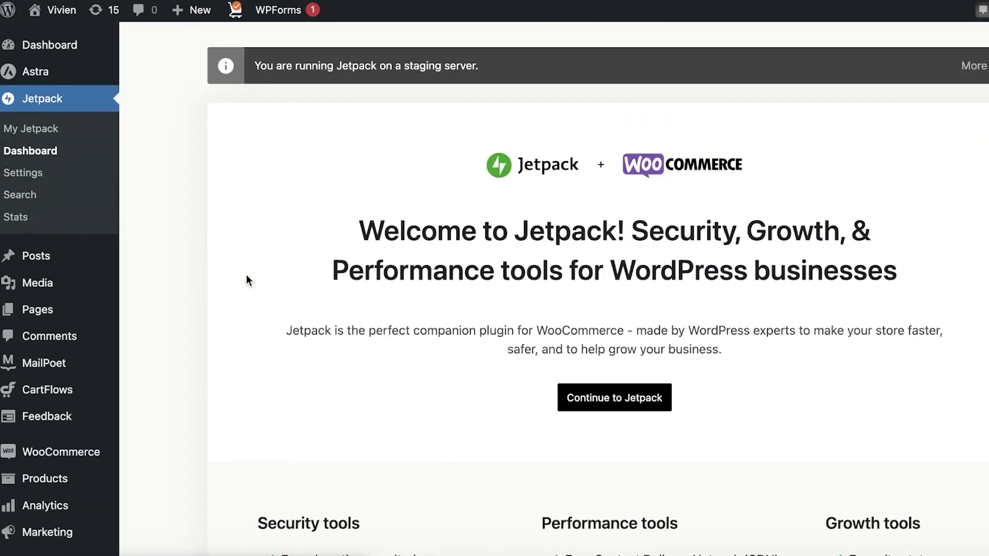
- Create a new Elementor template of type Container from the saved templates, leaving its name empty
{"action": "scroll", "coordinate": [246, 279], "scroll_direction": "down", "scroll_amount": 2}
{"action": "mouse_move", "coordinate": [68, 263]}
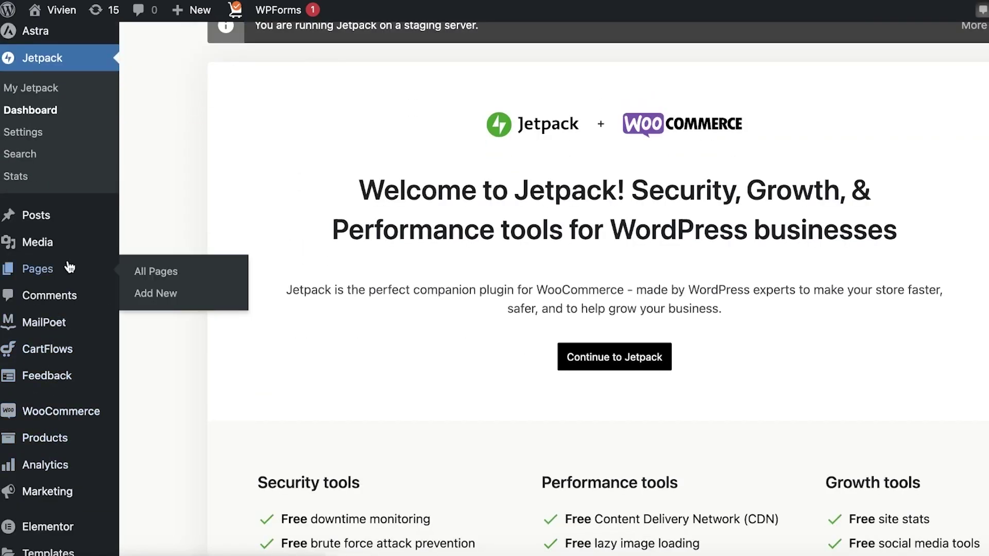
{"action": "scroll", "coordinate": [61, 361], "scroll_direction": "down", "scroll_amount": 3}
{"action": "mouse_move", "coordinate": [46, 435]}
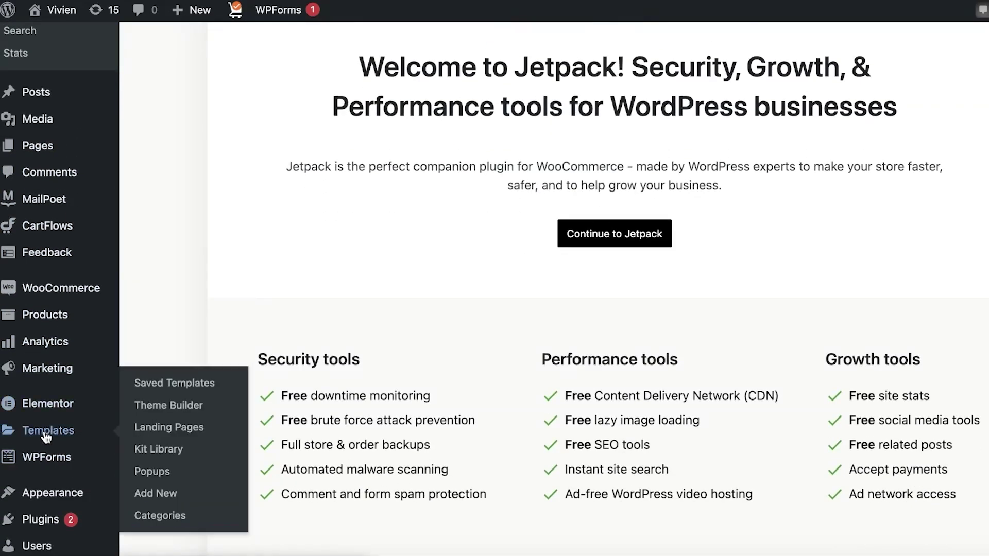
{"action": "left_click", "coordinate": [47, 435]}
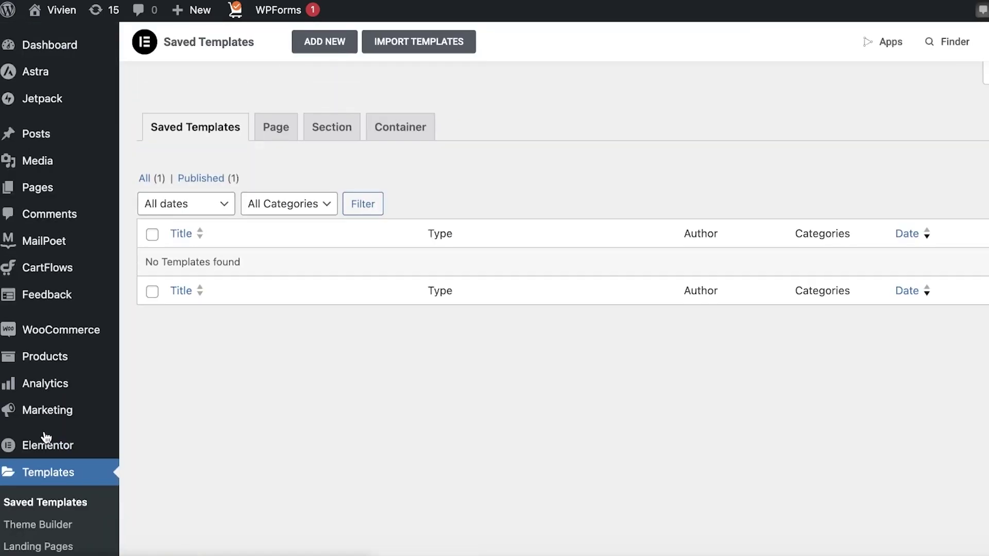
{"action": "left_click", "coordinate": [325, 44]}
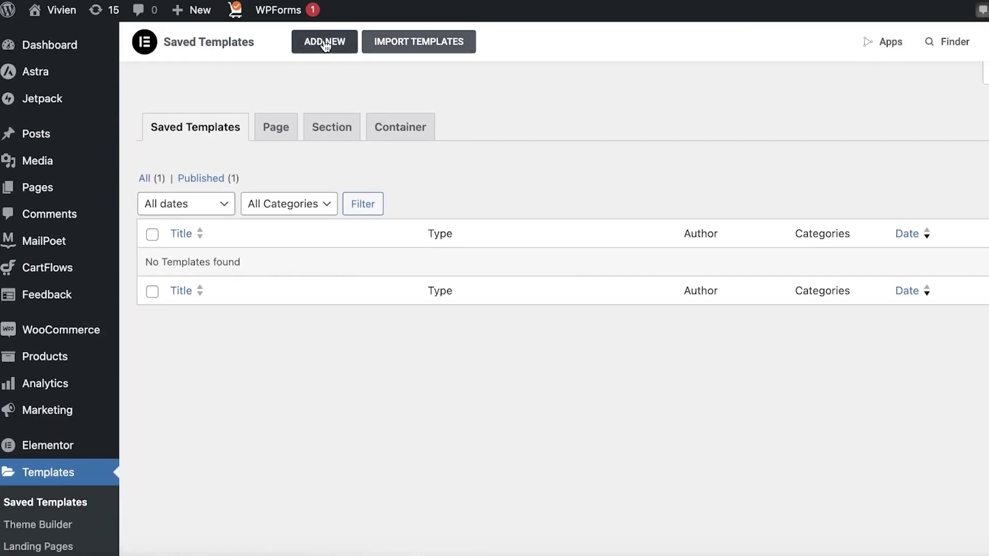
{"action": "left_click", "coordinate": [635, 273]}
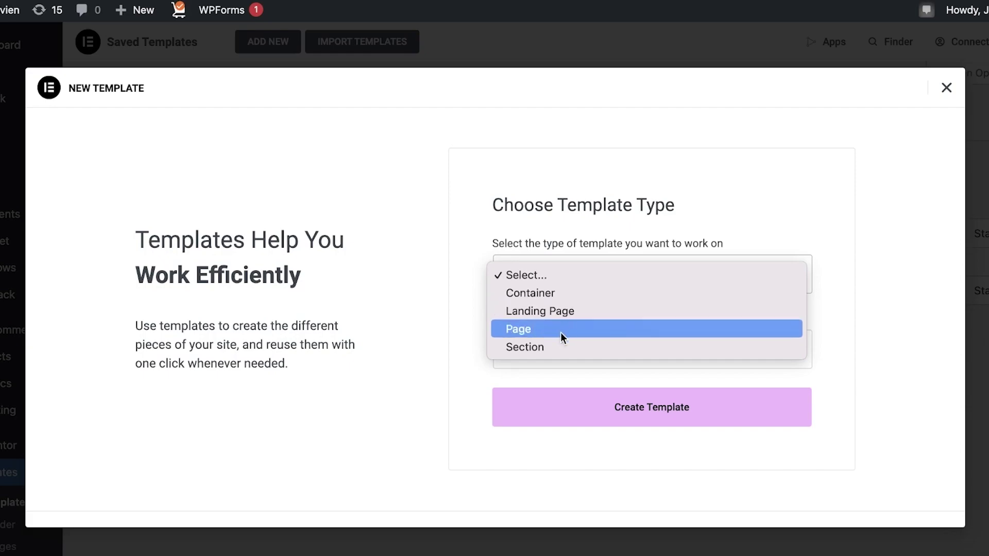
{"action": "left_click", "coordinate": [554, 292]}
{"action": "left_click", "coordinate": [549, 349]}
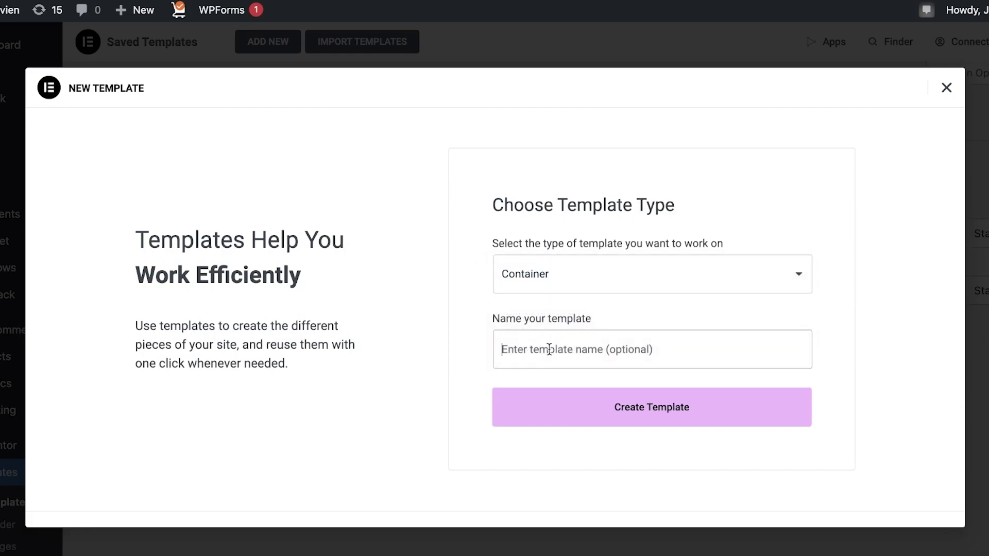
{"action": "left_click", "coordinate": [618, 415]}
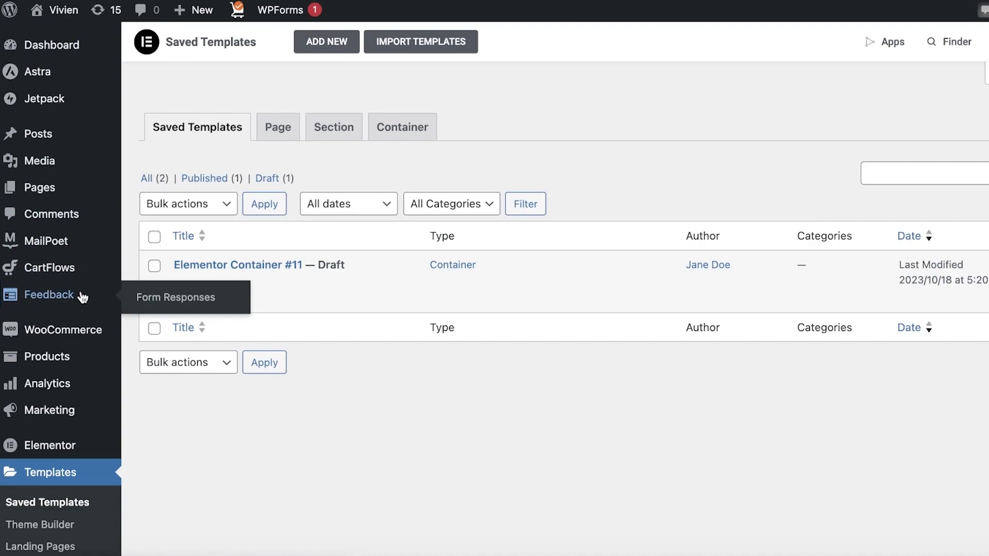
- Return from the saved templates to the site's admin dashboard
{"action": "mouse_move", "coordinate": [105, 282]}
{"action": "mouse_move", "coordinate": [108, 69]}
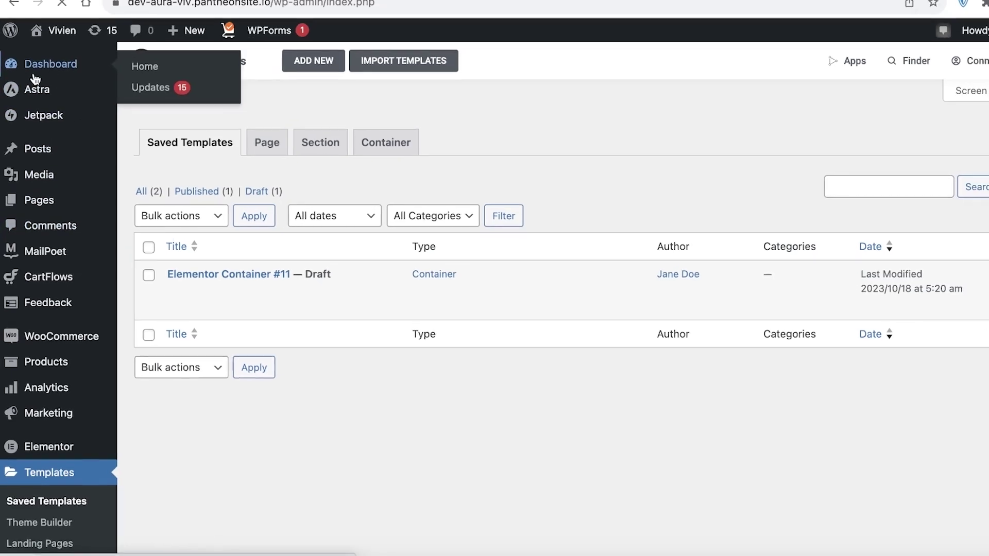
{"action": "left_click", "coordinate": [34, 57]}
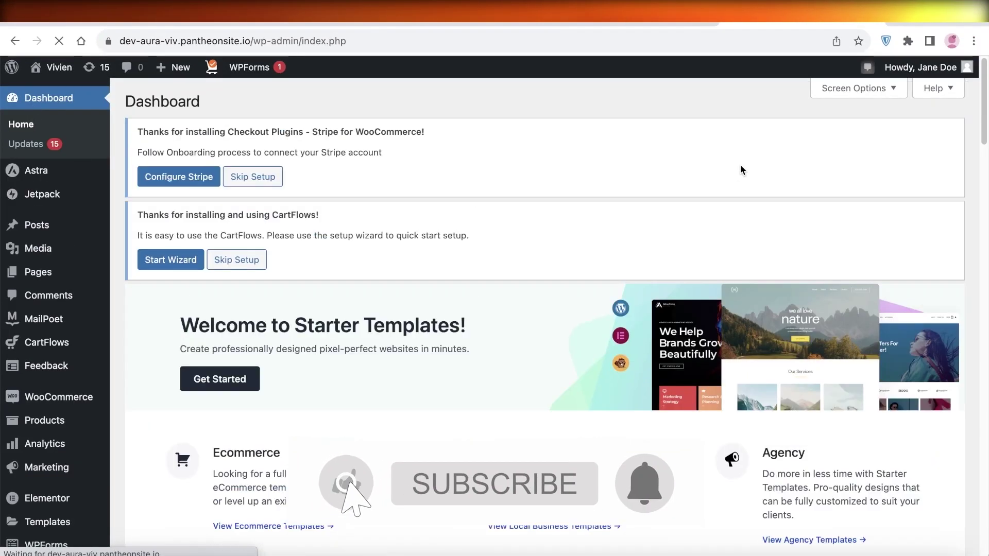